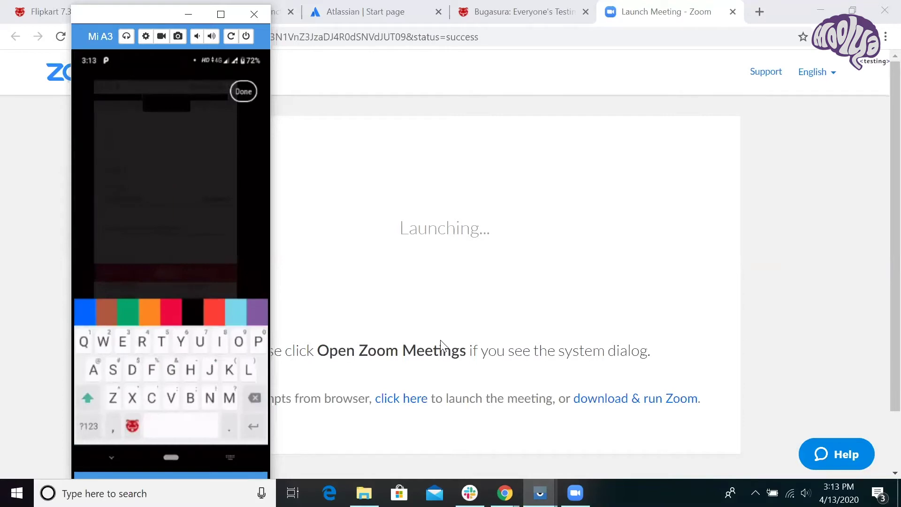
Annotate the phone screenshot with the red text "Text overlapping"
{"action": "type", "text": "Tex"}
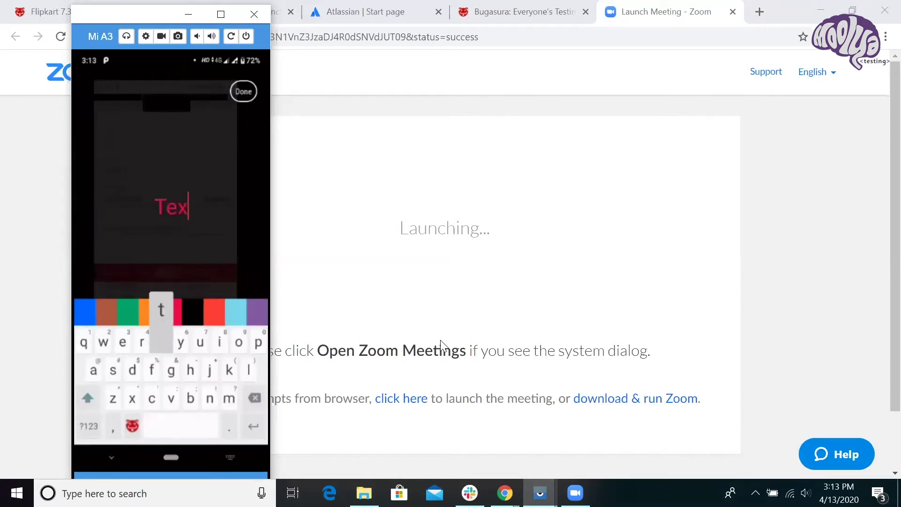
{"action": "type", "text": "t ovet lap"}
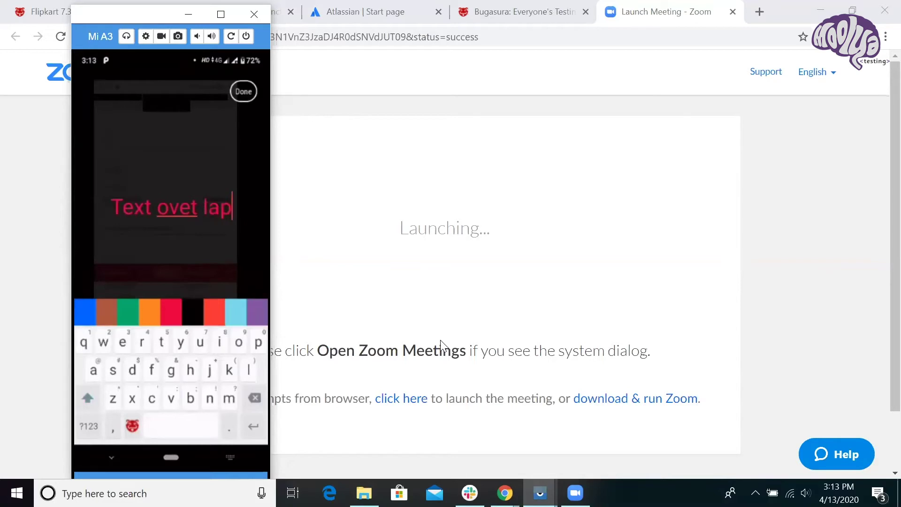
{"action": "key", "text": "BackSpace"}
{"action": "key", "text": "BackSpace"}
{"action": "key", "text": "BackSpace"}
{"action": "key", "text": "BackSpace"}
{"action": "key", "text": "BackSpace"}
{"action": "type", "text": "r lapping"}
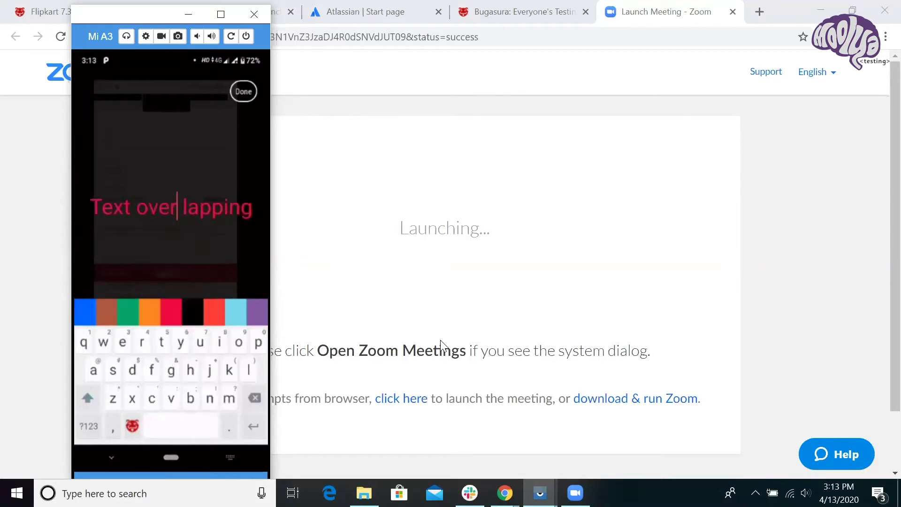
{"action": "key", "text": "BackSpace"}
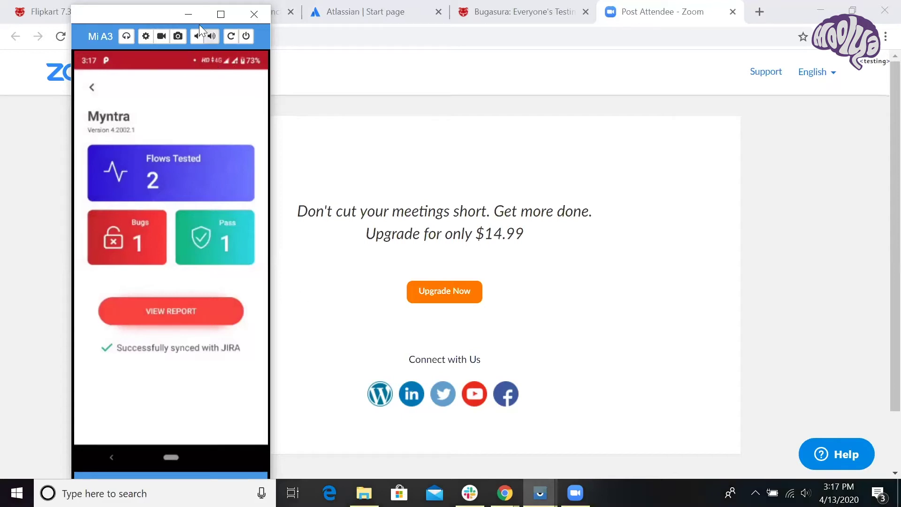
Minimize the phone mirror, switch to the Flipkart 7.3 report in Chrome, and review its build health and test highlights
{"action": "left_click", "coordinate": [188, 15]}
{"action": "left_click", "coordinate": [100, 12]}
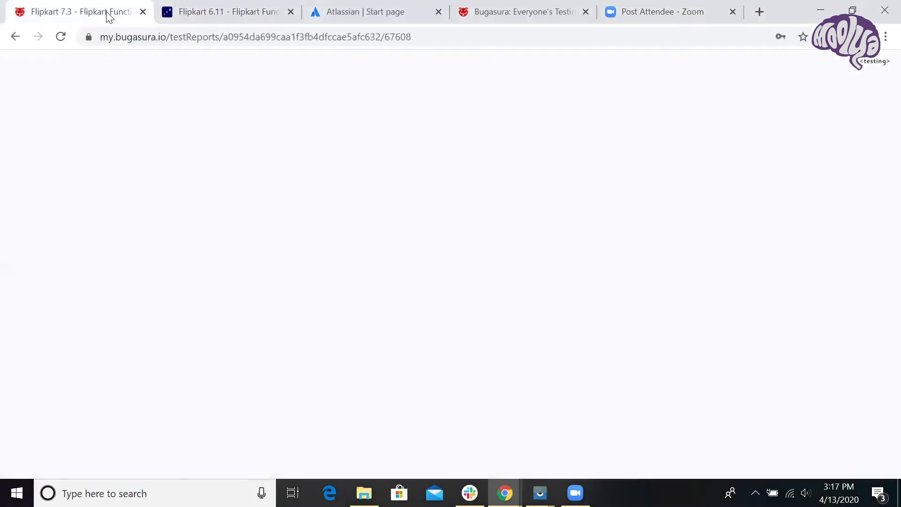
{"action": "scroll", "coordinate": [391, 286], "scroll_direction": "down", "scroll_amount": 2}
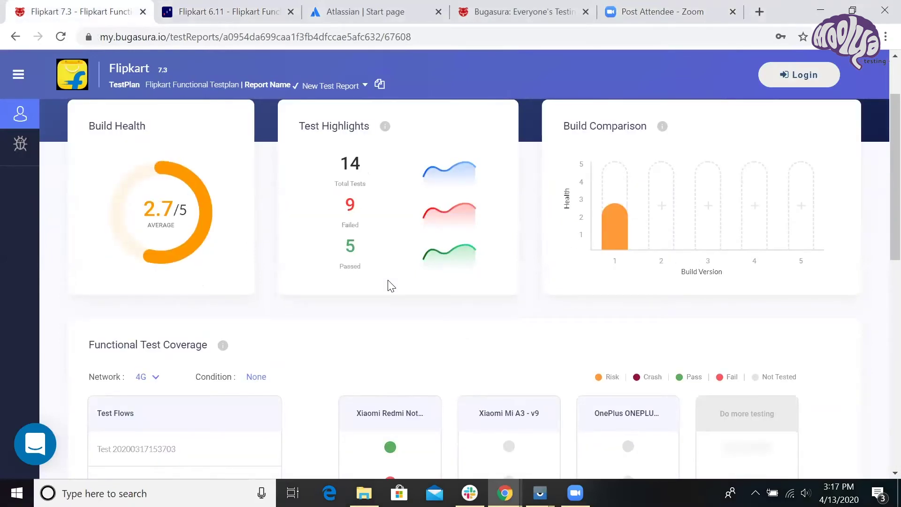
{"action": "scroll", "coordinate": [392, 286], "scroll_direction": "down", "scroll_amount": 1}
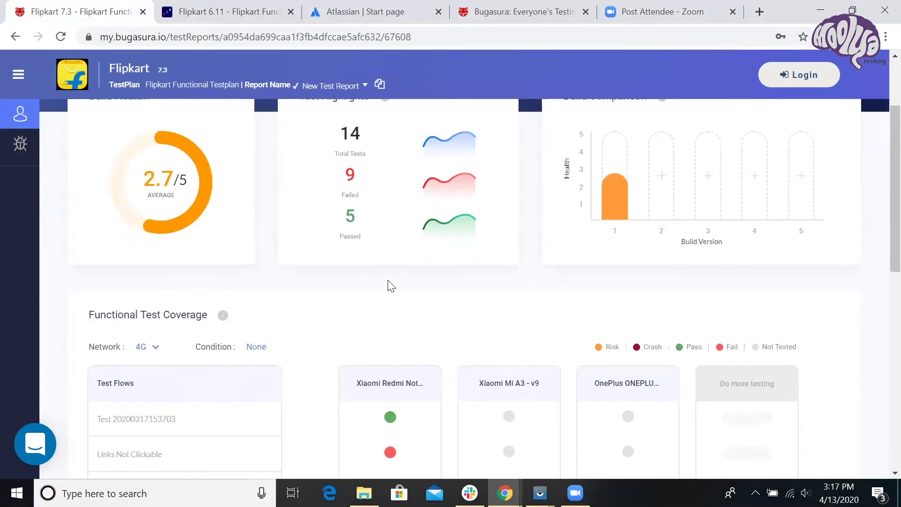
{"action": "scroll", "coordinate": [392, 286], "scroll_direction": "up", "scroll_amount": 1}
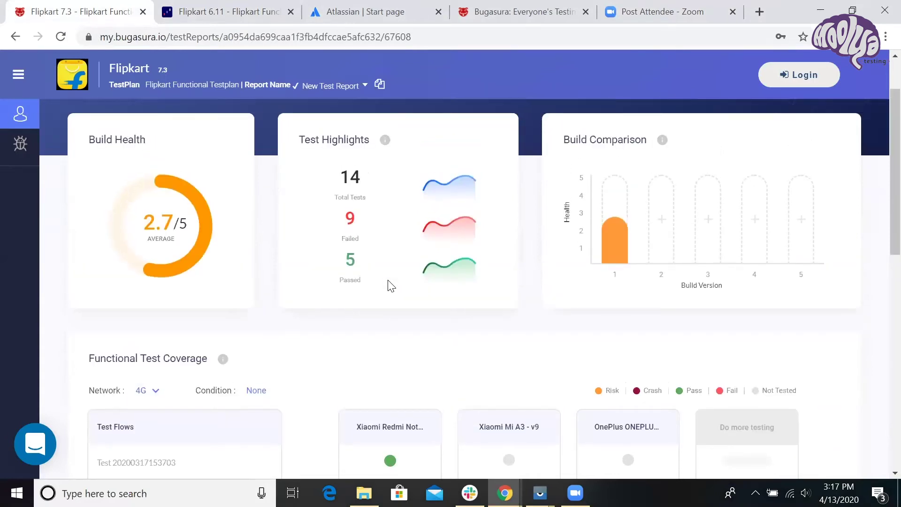
Examine the Functional Test Coverage table, comparing the test flow results across the tested devices
{"action": "scroll", "coordinate": [391, 286], "scroll_direction": "down", "scroll_amount": 1}
{"action": "scroll", "coordinate": [391, 286], "scroll_direction": "down", "scroll_amount": 4}
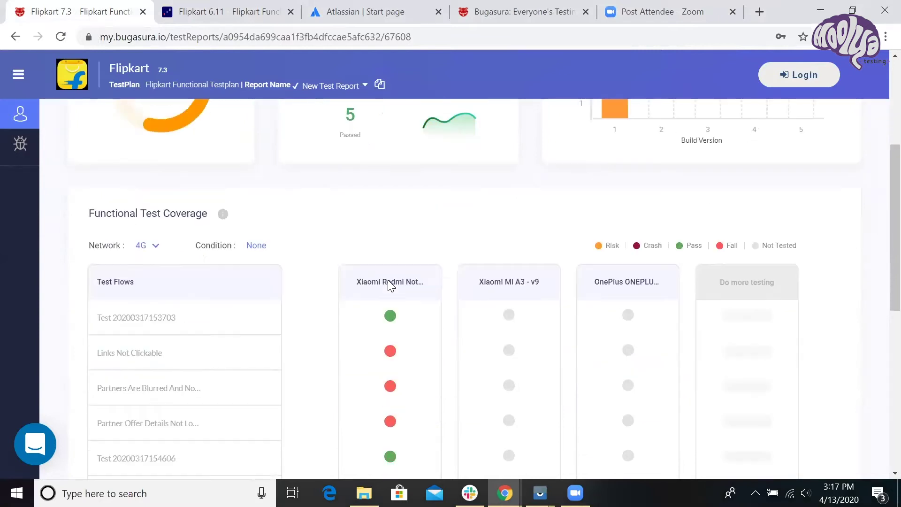
{"action": "scroll", "coordinate": [390, 286], "scroll_direction": "down", "scroll_amount": 2}
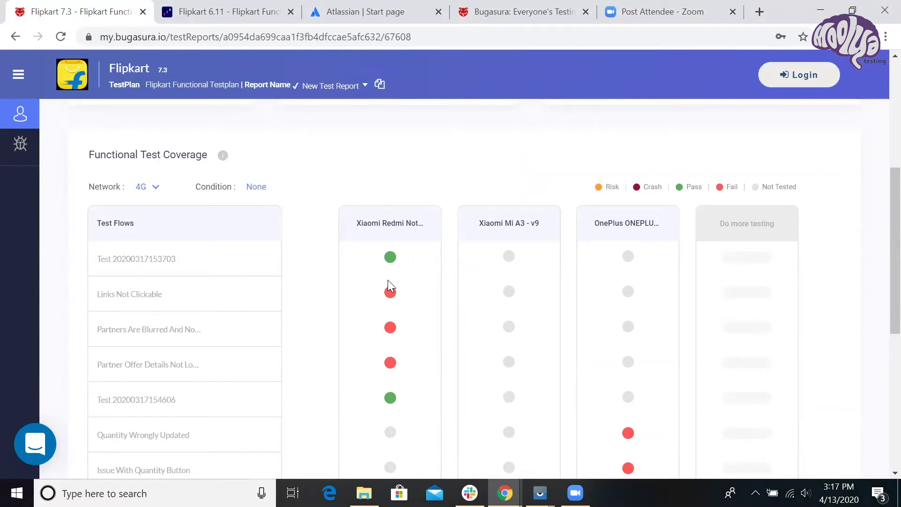
{"action": "scroll", "coordinate": [388, 283], "scroll_direction": "down", "scroll_amount": 2}
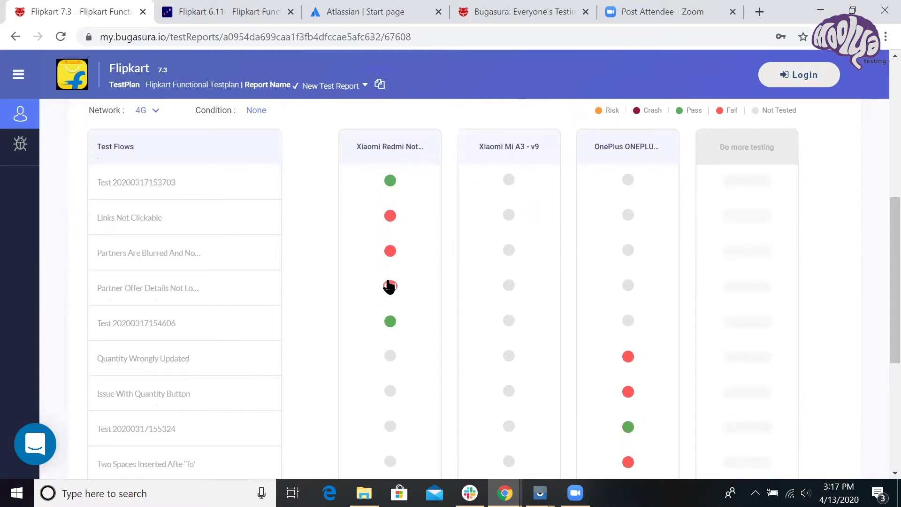
{"action": "scroll", "coordinate": [292, 315], "scroll_direction": "down", "scroll_amount": 1}
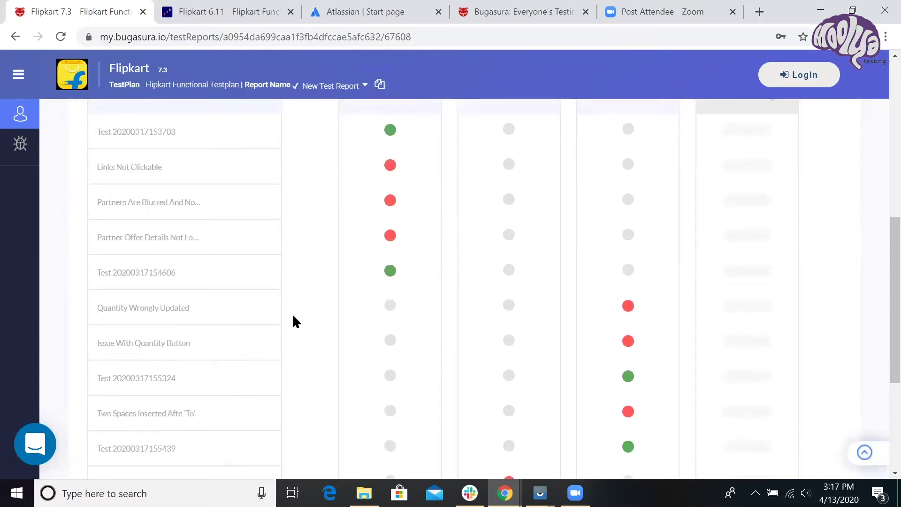
{"action": "scroll", "coordinate": [293, 316], "scroll_direction": "up", "scroll_amount": 2}
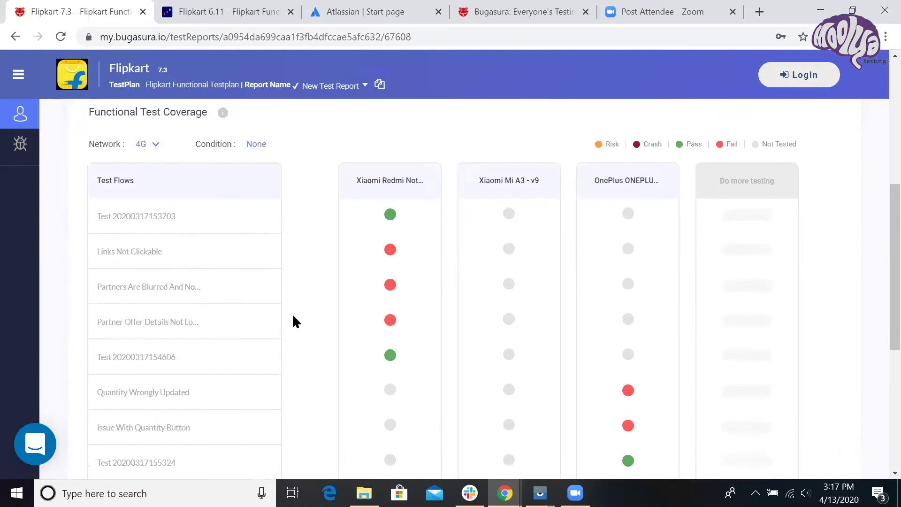
{"action": "scroll", "coordinate": [293, 316], "scroll_direction": "down", "scroll_amount": 1}
{"action": "scroll", "coordinate": [389, 162], "scroll_direction": "down", "scroll_amount": 1}
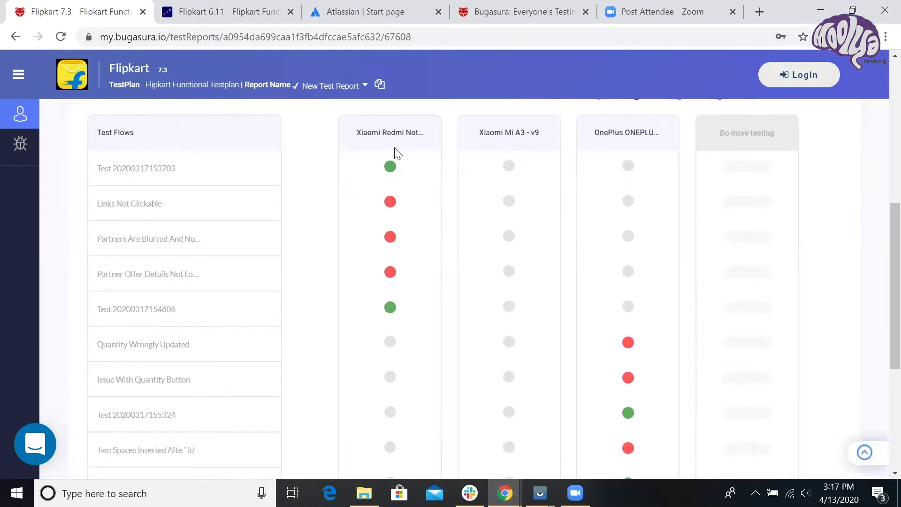
{"action": "scroll", "coordinate": [415, 136], "scroll_direction": "down", "scroll_amount": 1}
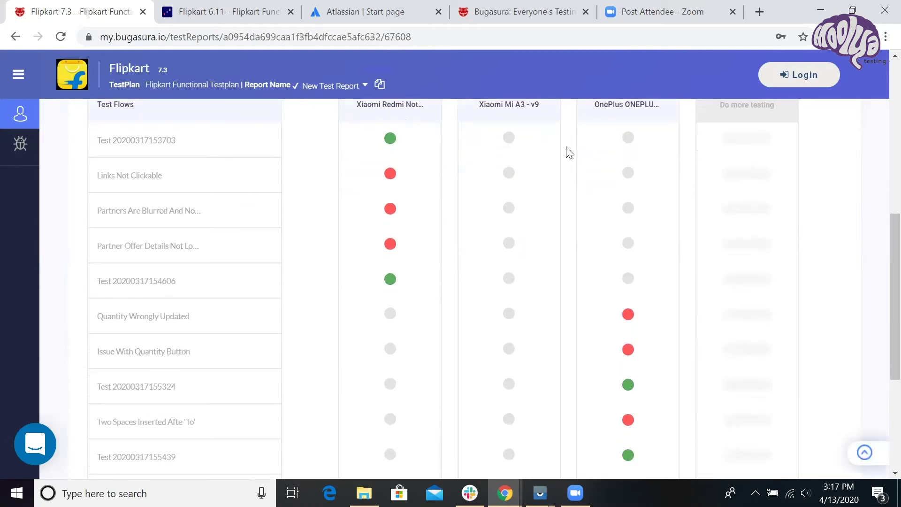
{"action": "scroll", "coordinate": [567, 152], "scroll_direction": "down", "scroll_amount": 2}
{"action": "scroll", "coordinate": [568, 152], "scroll_direction": "down", "scroll_amount": 3}
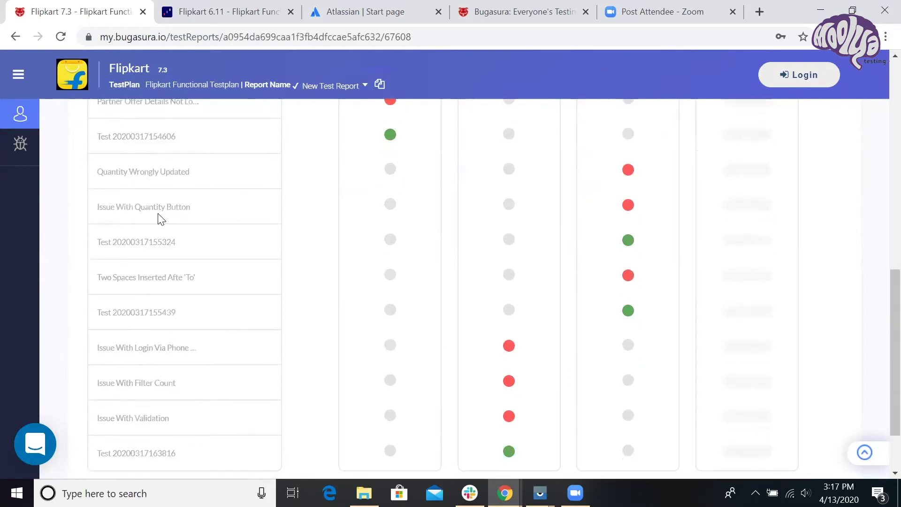
{"action": "mouse_move", "coordinate": [145, 170]}
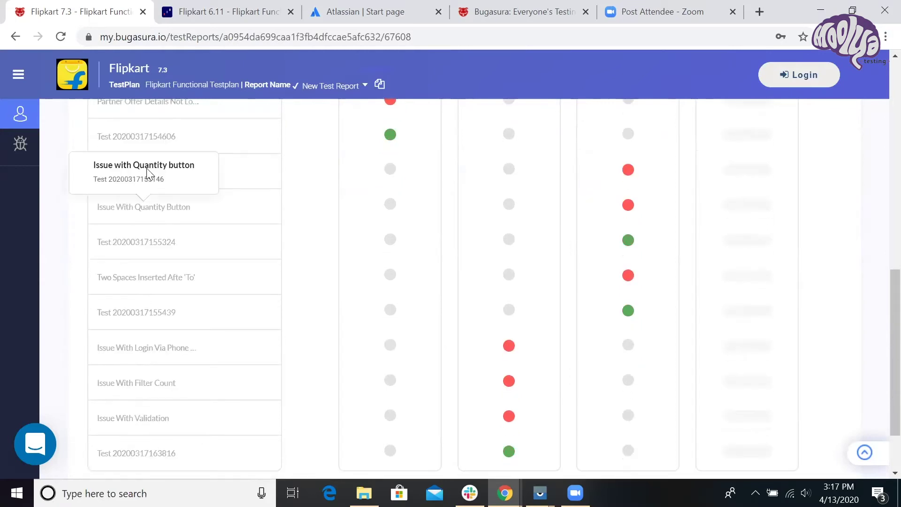
View the OnePlus failure details and app screens for the "Quantity Wrongly Updated" flow, and close the details
{"action": "left_click", "coordinate": [631, 173]}
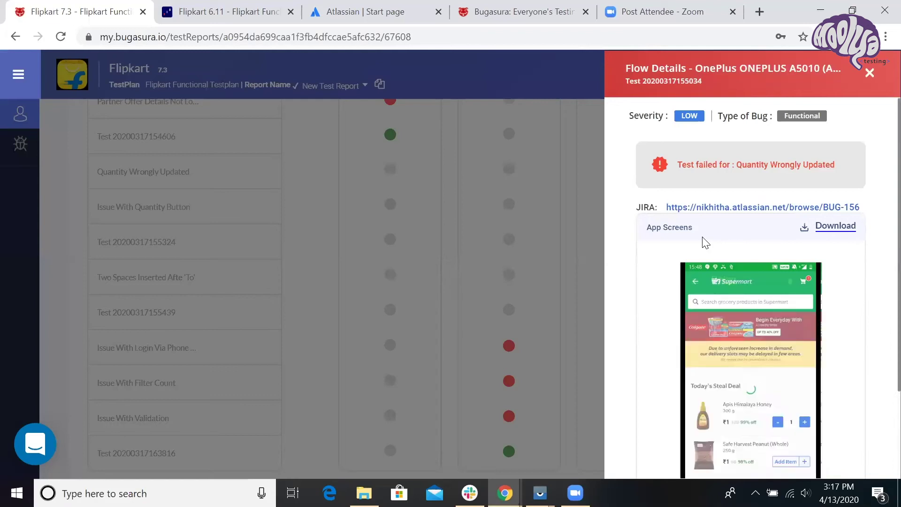
{"action": "scroll", "coordinate": [757, 390], "scroll_direction": "down", "scroll_amount": 3}
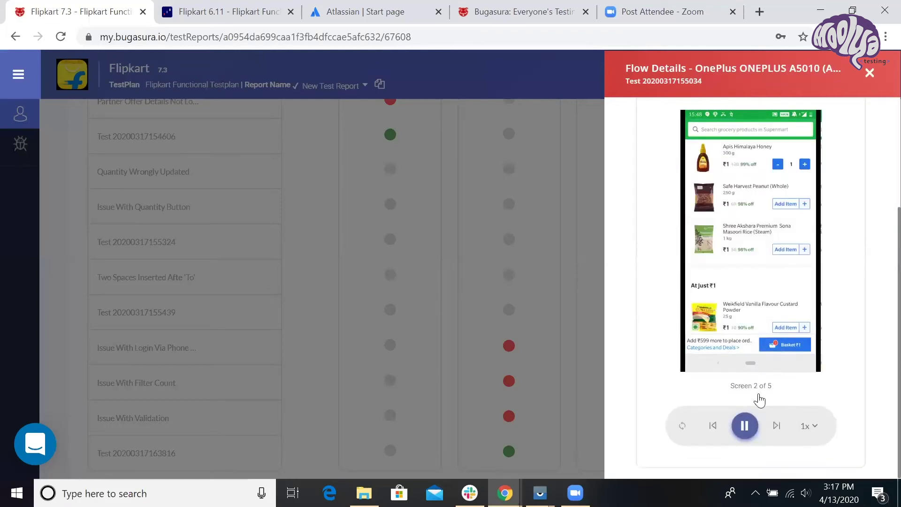
{"action": "scroll", "coordinate": [759, 400], "scroll_direction": "up", "scroll_amount": 5}
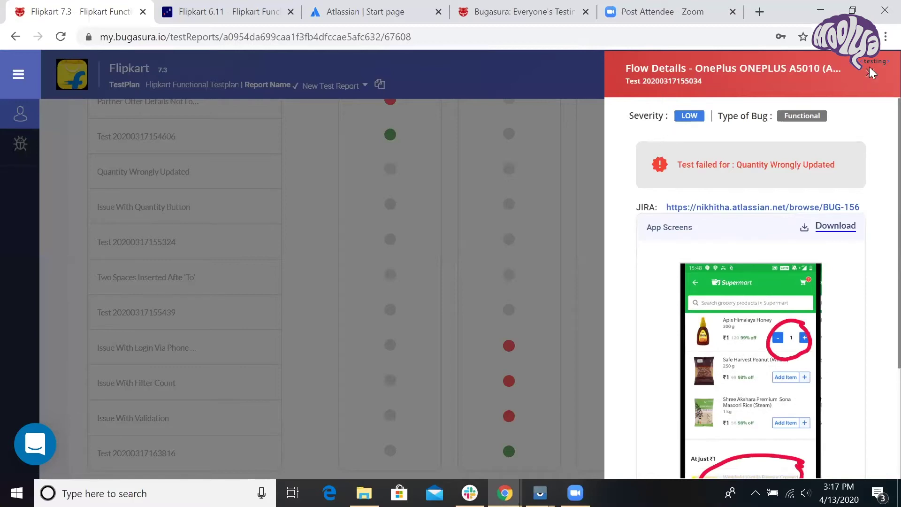
{"action": "left_click", "coordinate": [535, 237]}
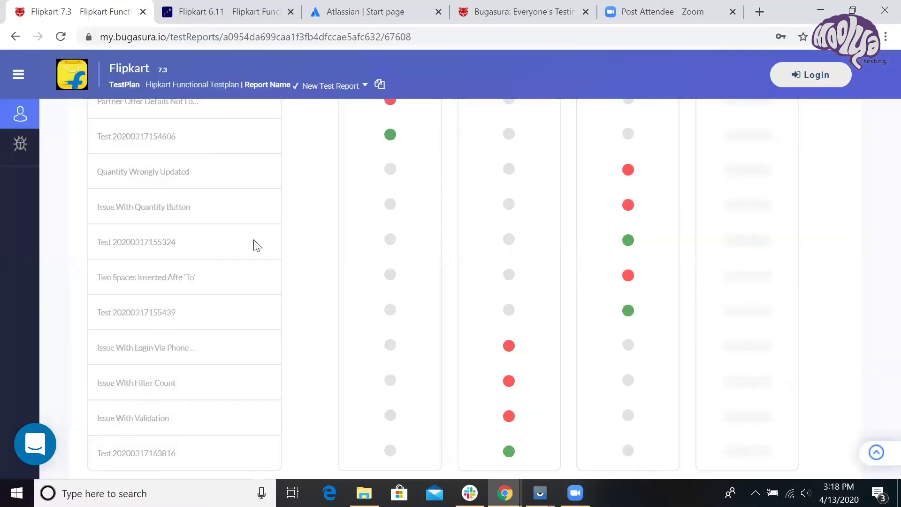
List the reports for Flipkart 7.3 and inspect the first build in the Flipkart 6.11 report's Build Comparison chart
{"action": "scroll", "coordinate": [256, 245], "scroll_direction": "up", "scroll_amount": 10}
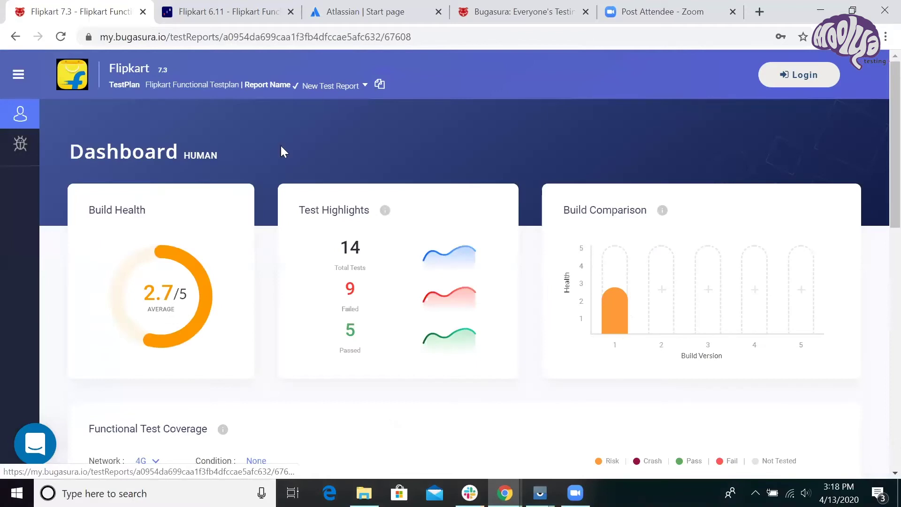
{"action": "left_click", "coordinate": [338, 86]}
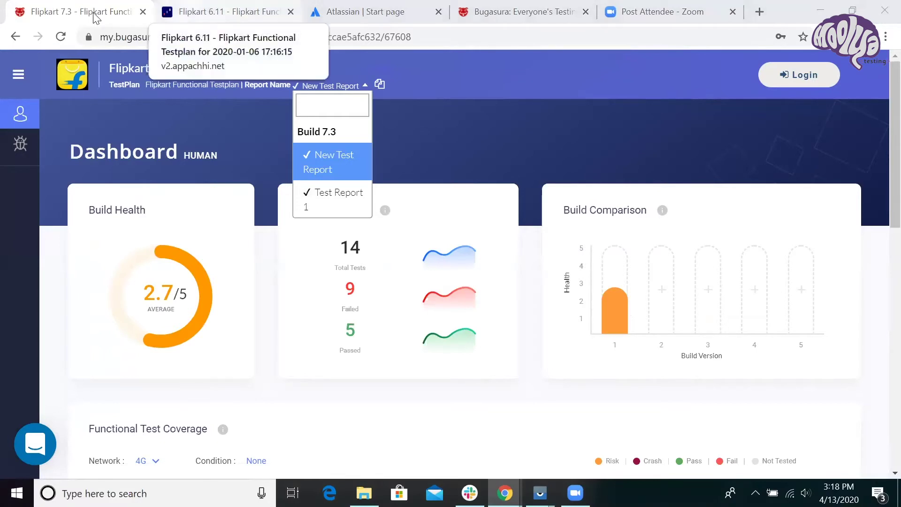
{"action": "left_click", "coordinate": [188, 11]}
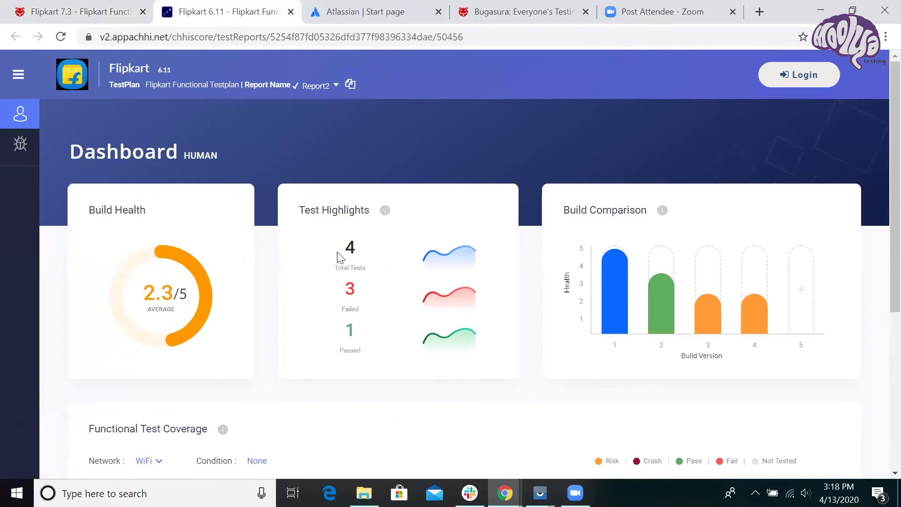
{"action": "scroll", "coordinate": [340, 258], "scroll_direction": "down", "scroll_amount": 1}
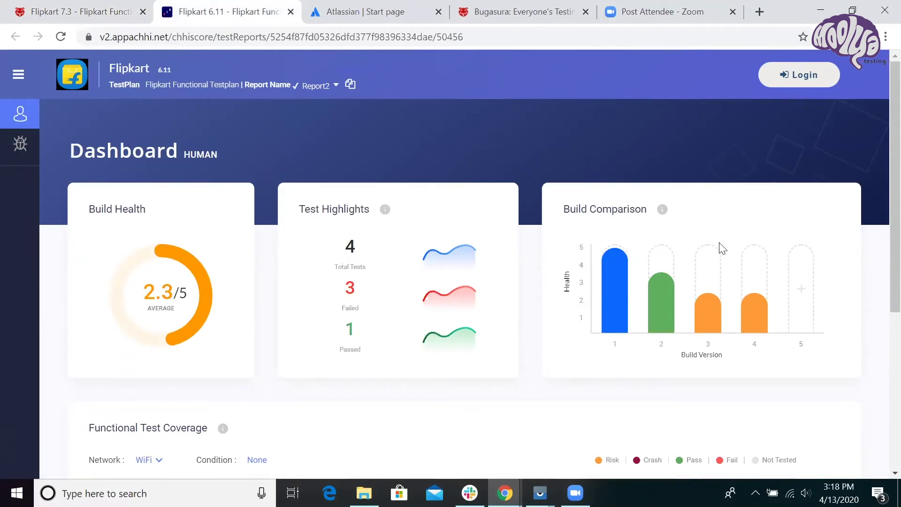
{"action": "scroll", "coordinate": [751, 268], "scroll_direction": "down", "scroll_amount": 1}
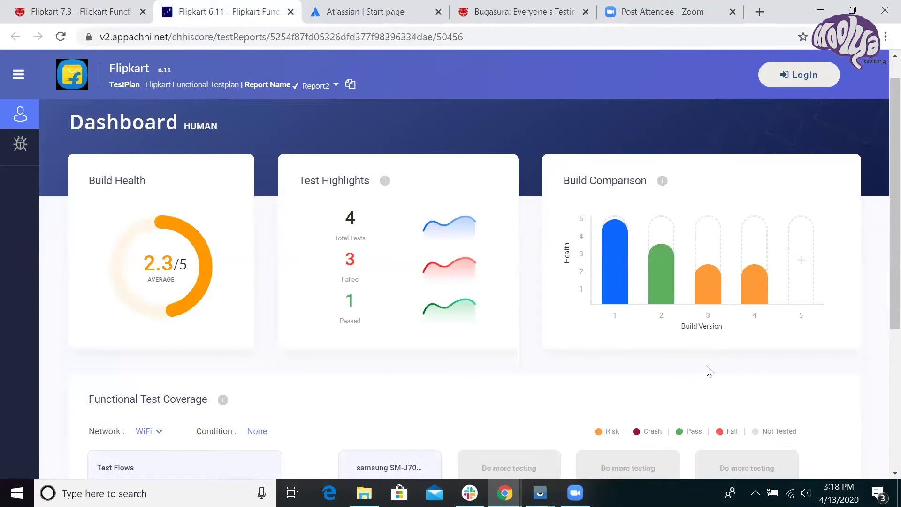
{"action": "mouse_move", "coordinate": [617, 279]}
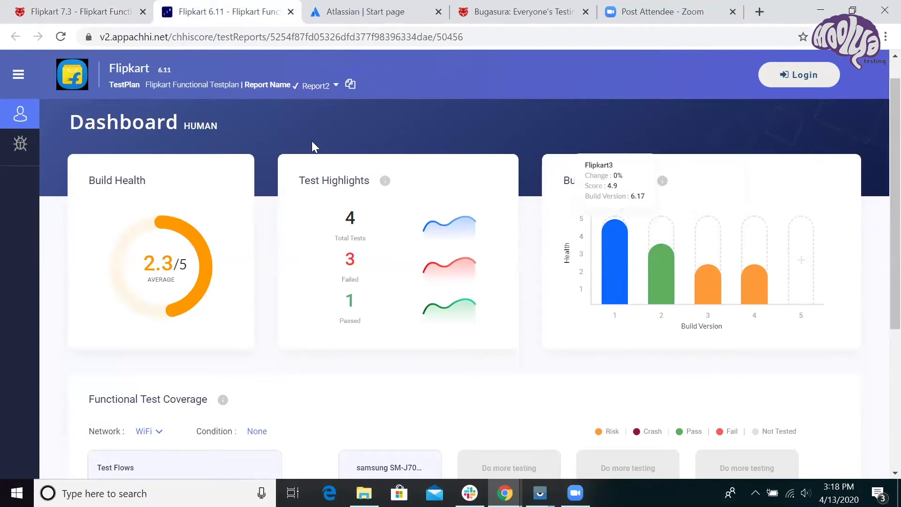
Open the Flipkart3 report of build 6.17 from the Flipkart 6.11 report, reloading the page if it does not load
{"action": "left_click", "coordinate": [327, 86]}
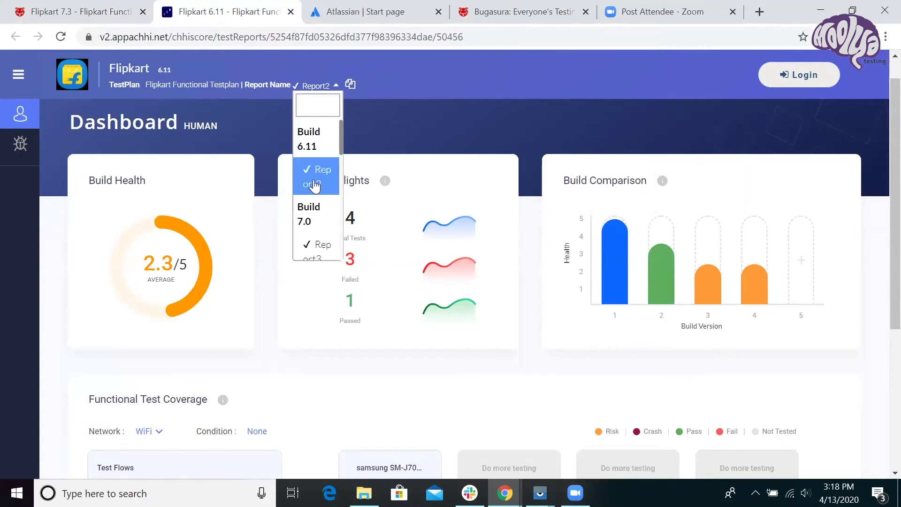
{"action": "scroll", "coordinate": [314, 185], "scroll_direction": "down", "scroll_amount": 3}
{"action": "left_click", "coordinate": [303, 224]}
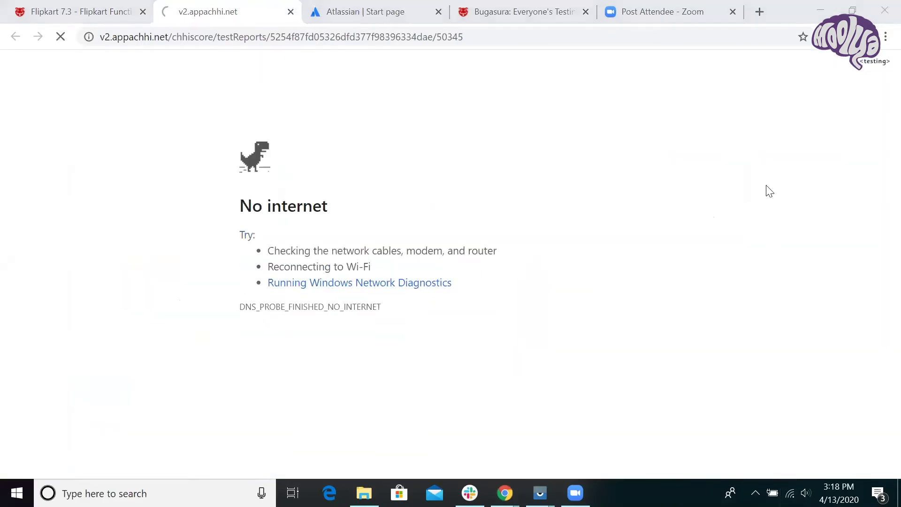
{"action": "left_click", "coordinate": [862, 159]}
{"action": "left_click", "coordinate": [807, 160]}
{"action": "left_click", "coordinate": [65, 52]}
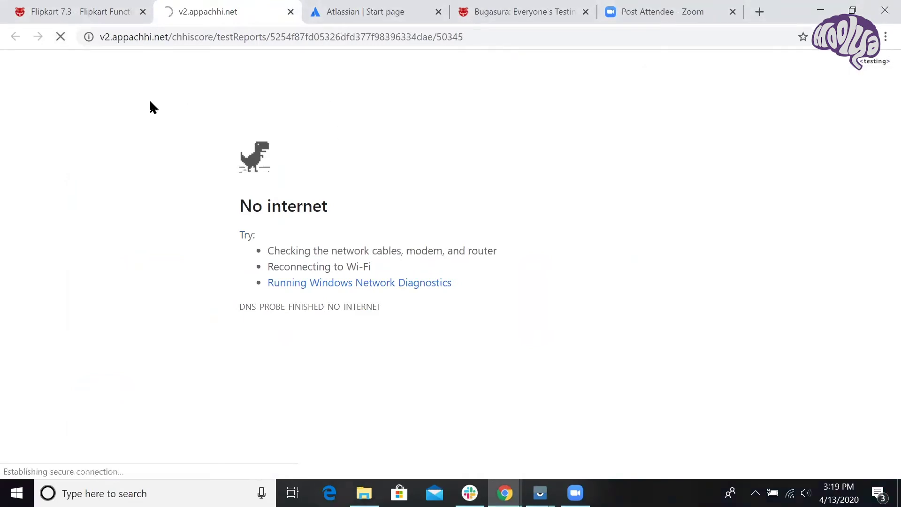
{"action": "key", "text": "ctrl+Tab"}
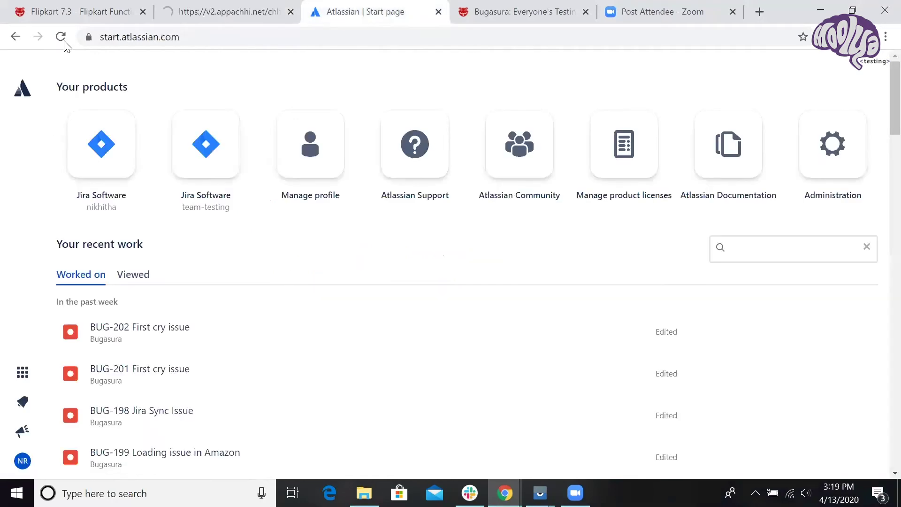
{"action": "key", "text": "ctrl+shift+Tab"}
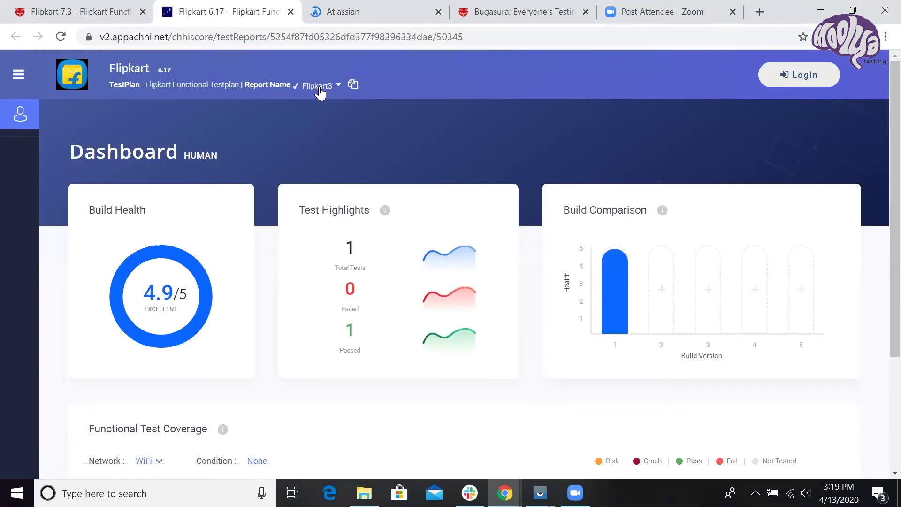
Browse the available builds in the report list and open Report2 of build 7.0
{"action": "left_click", "coordinate": [319, 89]}
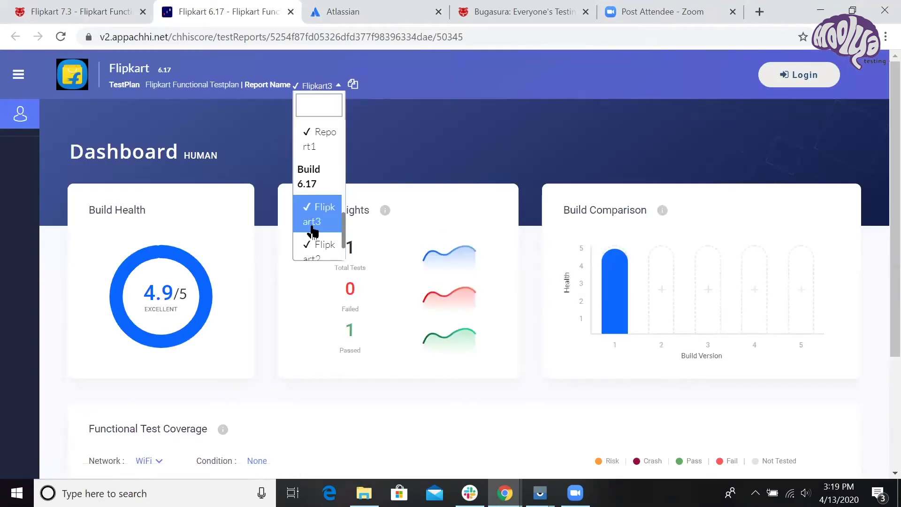
{"action": "scroll", "coordinate": [312, 231], "scroll_direction": "down", "scroll_amount": 2}
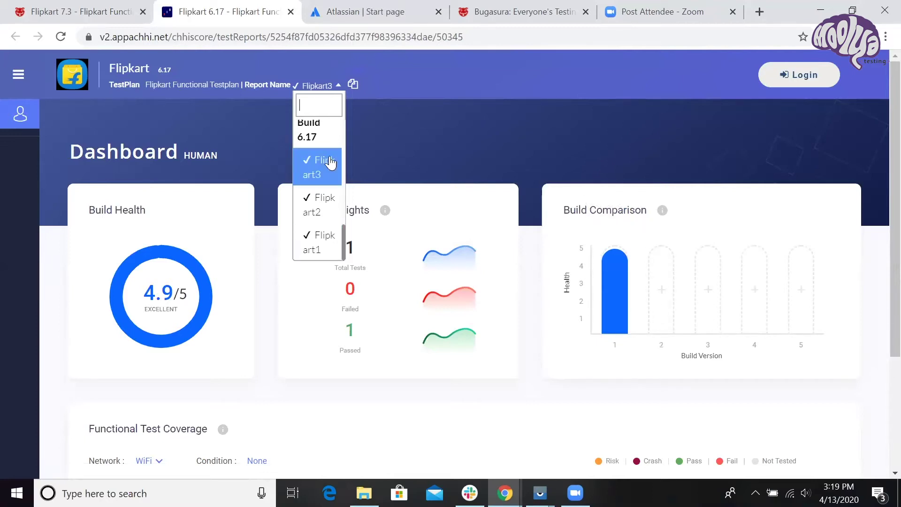
{"action": "scroll", "coordinate": [328, 159], "scroll_direction": "up", "scroll_amount": 3}
{"action": "scroll", "coordinate": [324, 152], "scroll_direction": "down", "scroll_amount": 2}
{"action": "scroll", "coordinate": [311, 150], "scroll_direction": "up", "scroll_amount": 1}
{"action": "left_click", "coordinate": [312, 148]}
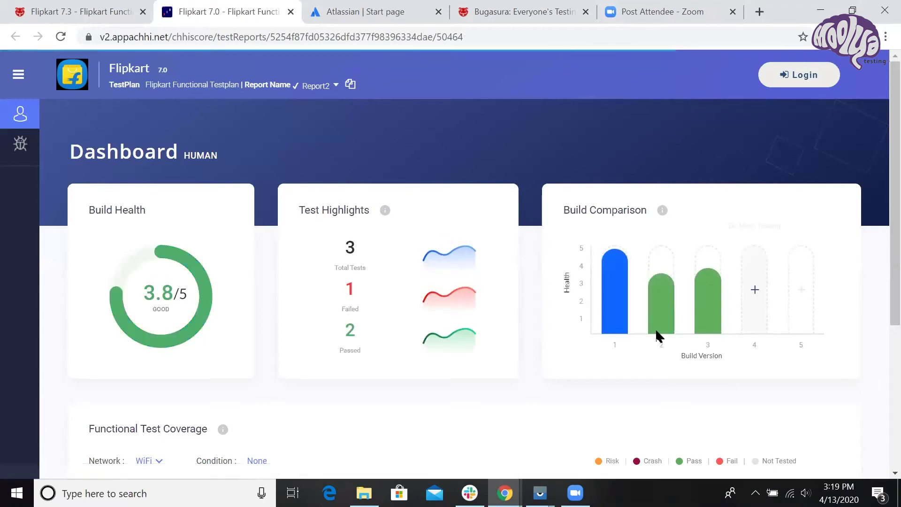
Review Report2's Functional Test Coverage, switch to the Atlassian start page and open issue BUG-203 from the recent work
{"action": "scroll", "coordinate": [656, 331], "scroll_direction": "down", "scroll_amount": 5}
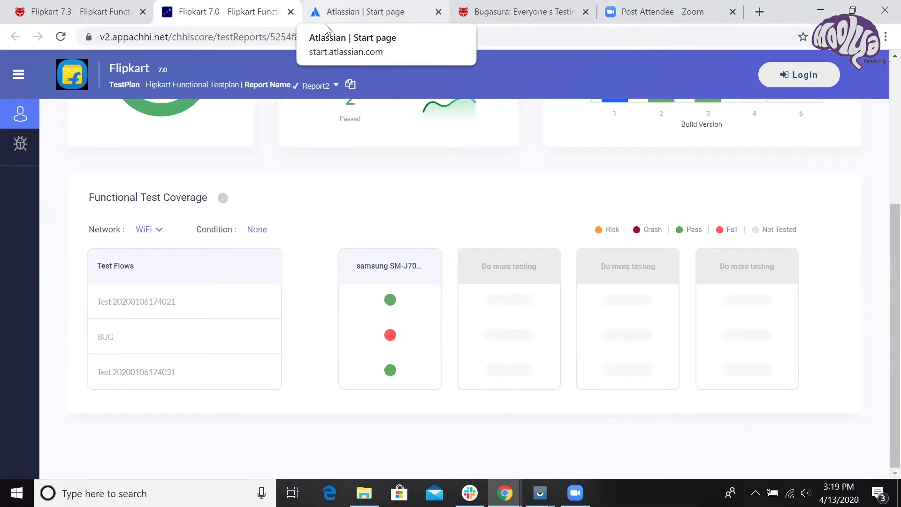
{"action": "left_click", "coordinate": [325, 24]}
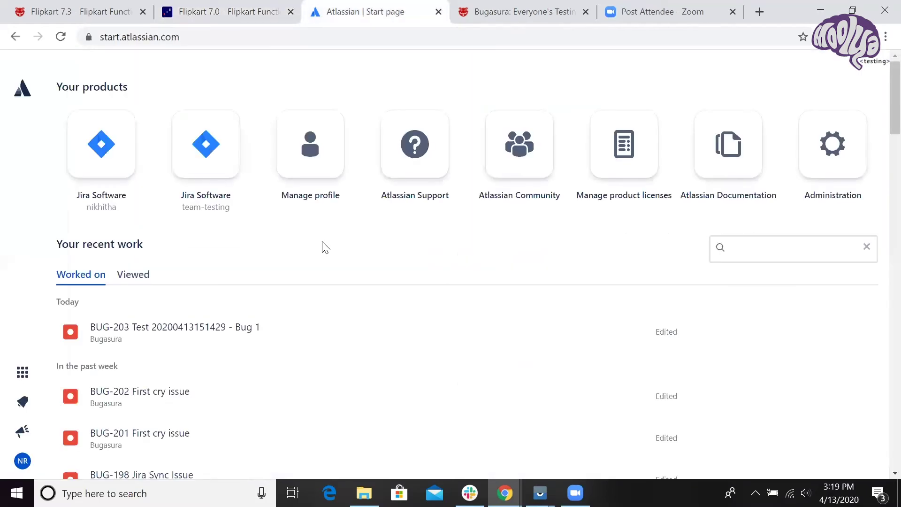
{"action": "scroll", "coordinate": [161, 267], "scroll_direction": "down", "scroll_amount": 1}
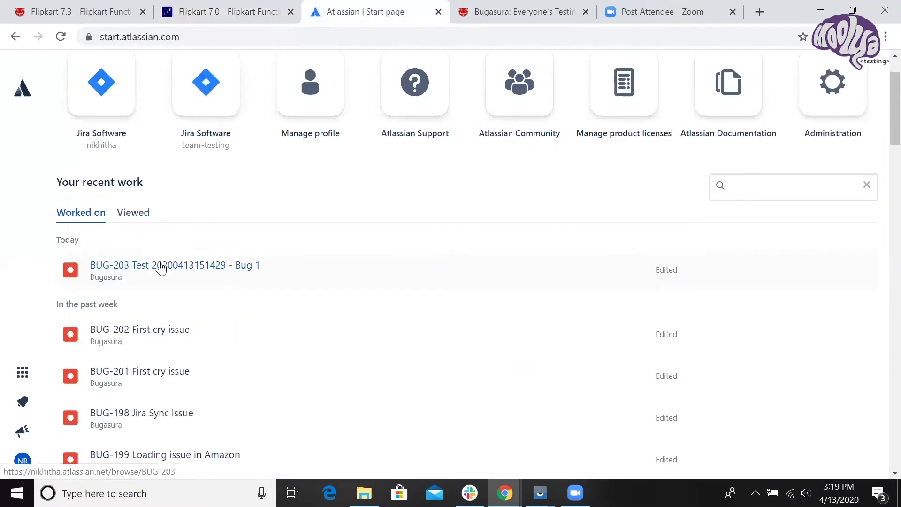
{"action": "left_click", "coordinate": [161, 268]}
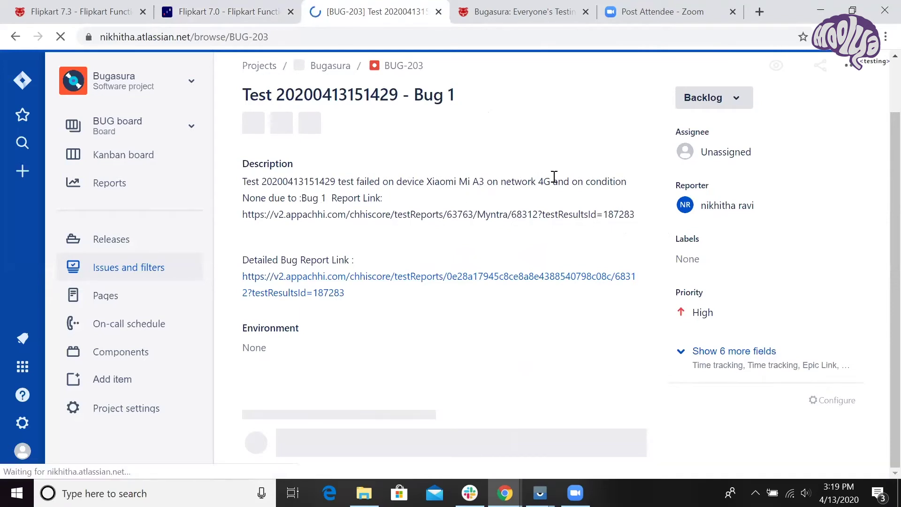
Open the Detailed Bug Report Link from the BUG-203 description in a new tab
{"action": "scroll", "coordinate": [378, 143], "scroll_direction": "down", "scroll_amount": 3}
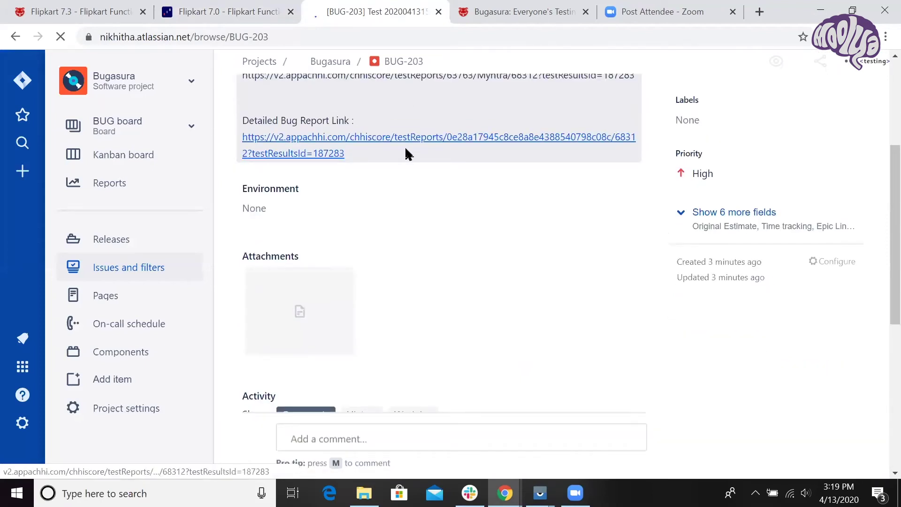
{"action": "right_click", "coordinate": [380, 141]}
{"action": "key", "text": "Return"}
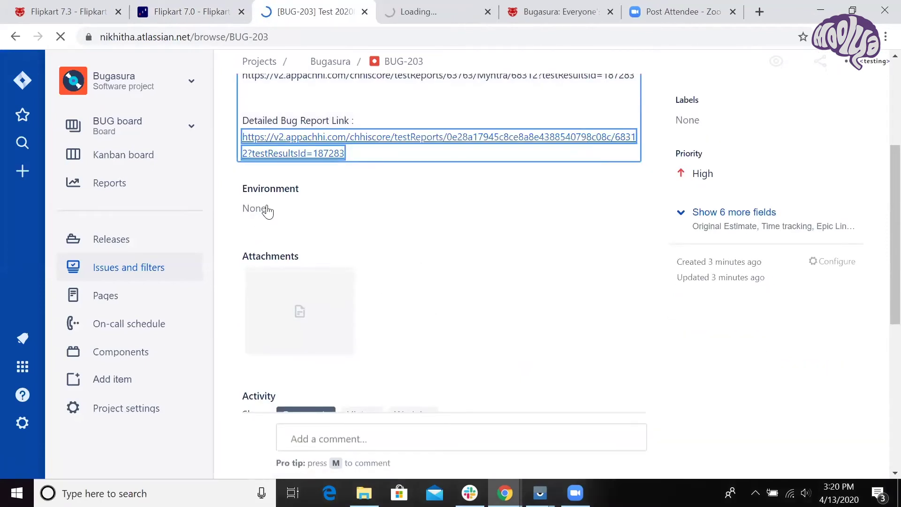
View the attachments and the Tests Summary comment of BUG-203
{"action": "scroll", "coordinate": [324, 265], "scroll_direction": "down", "scroll_amount": 2}
{"action": "scroll", "coordinate": [324, 265], "scroll_direction": "down", "scroll_amount": 1}
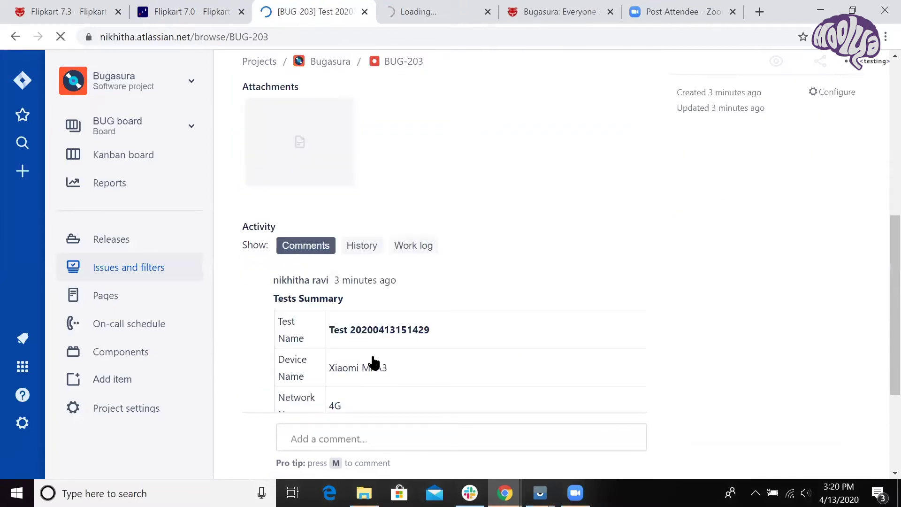
{"action": "scroll", "coordinate": [369, 302], "scroll_direction": "down", "scroll_amount": 2}
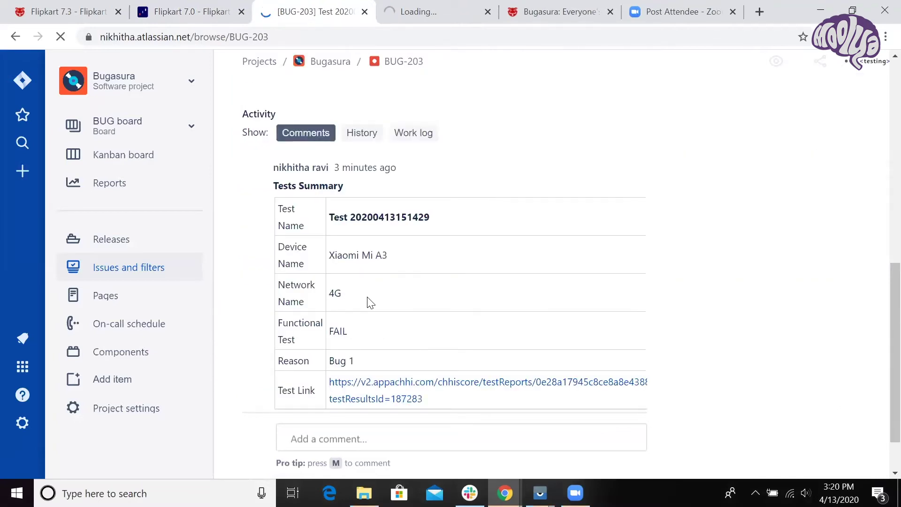
{"action": "scroll", "coordinate": [368, 302], "scroll_direction": "down", "scroll_amount": 1}
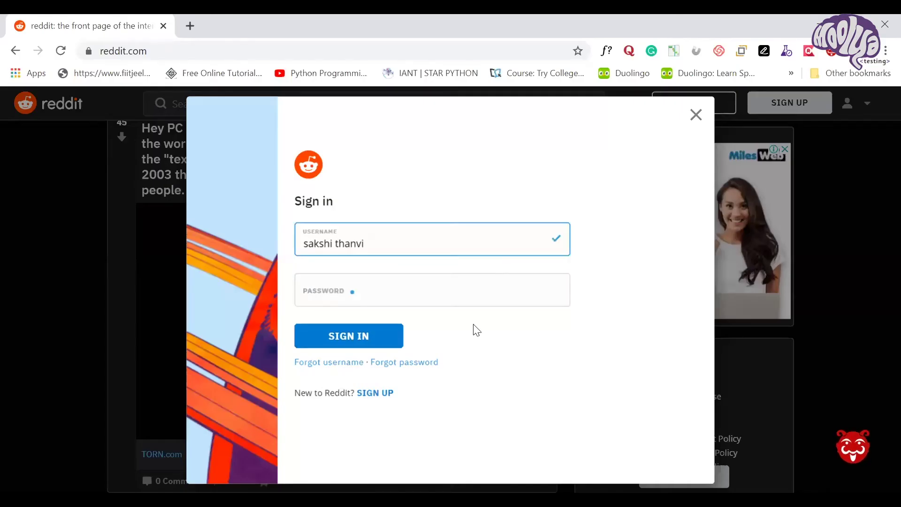
{"action": "left_click", "coordinate": [372, 315]}
{"action": "left_click", "coordinate": [373, 295]}
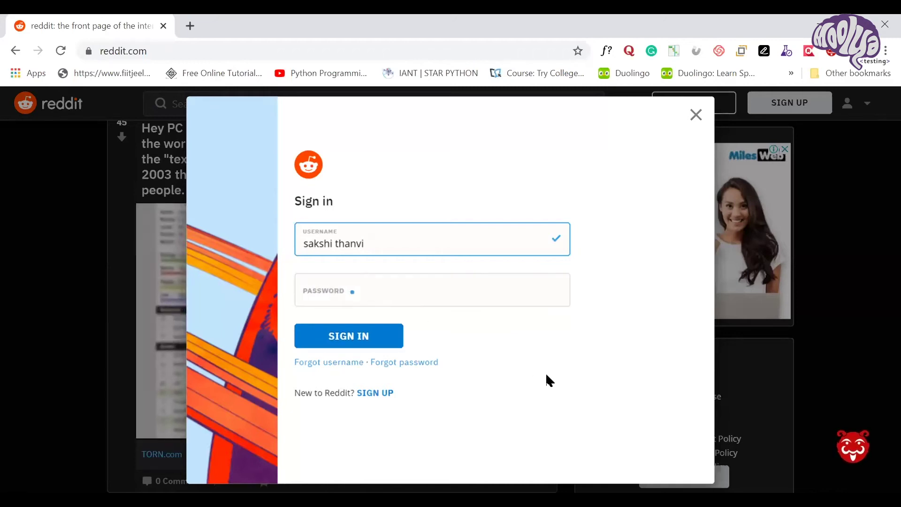
{"action": "type", "text": "•"}
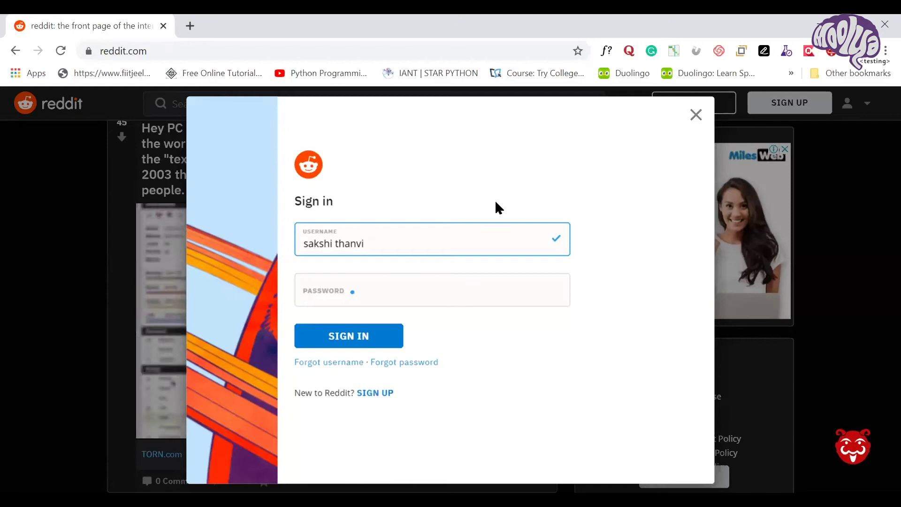
{"action": "left_click", "coordinate": [853, 445]}
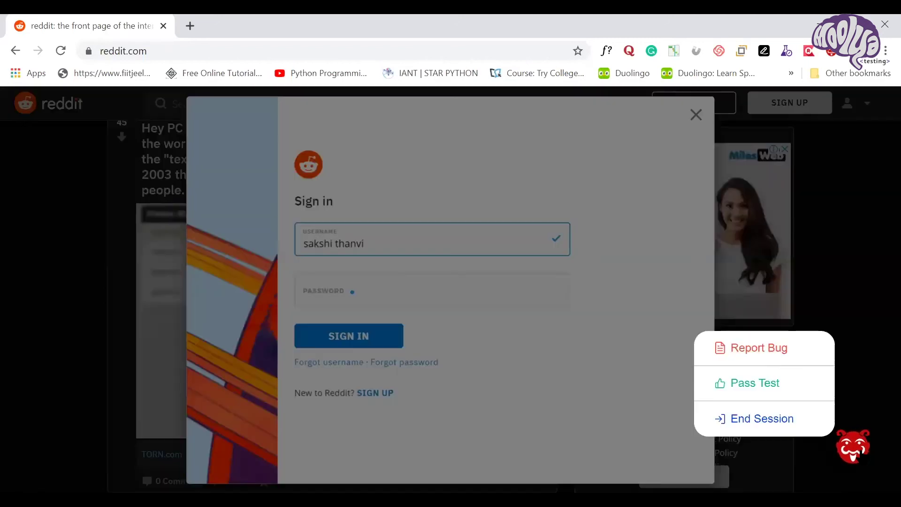
{"action": "left_click", "coordinate": [546, 373]}
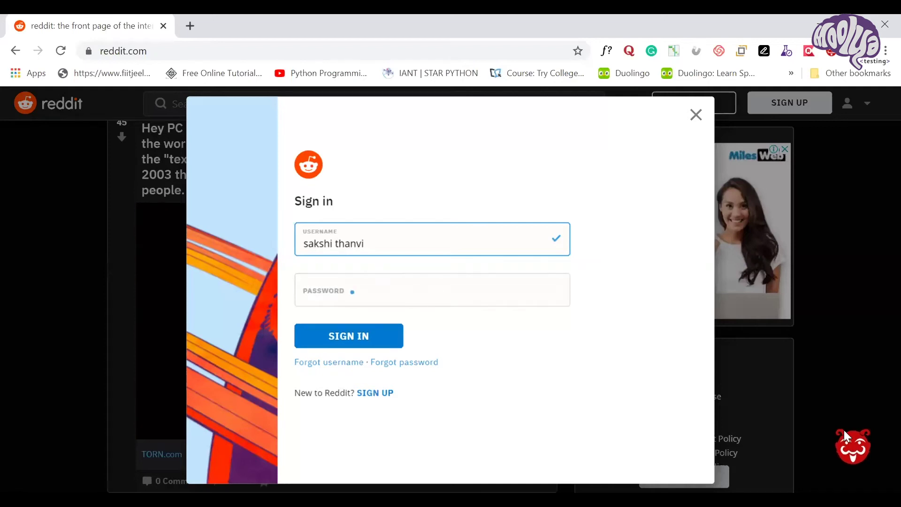
Start a Bugasura bug report for the Reddit sign-in form and enter "Bug 1" as its summary
{"action": "left_click", "coordinate": [850, 457]}
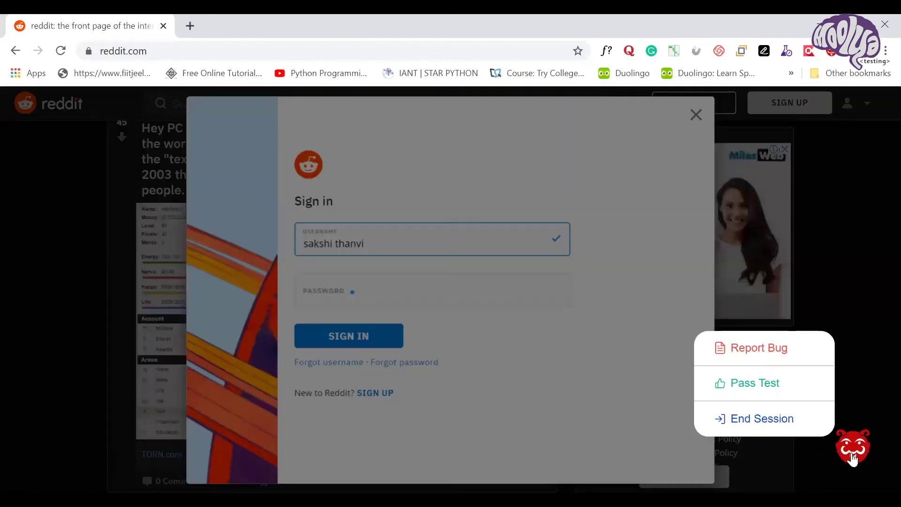
{"action": "left_click", "coordinate": [785, 400]}
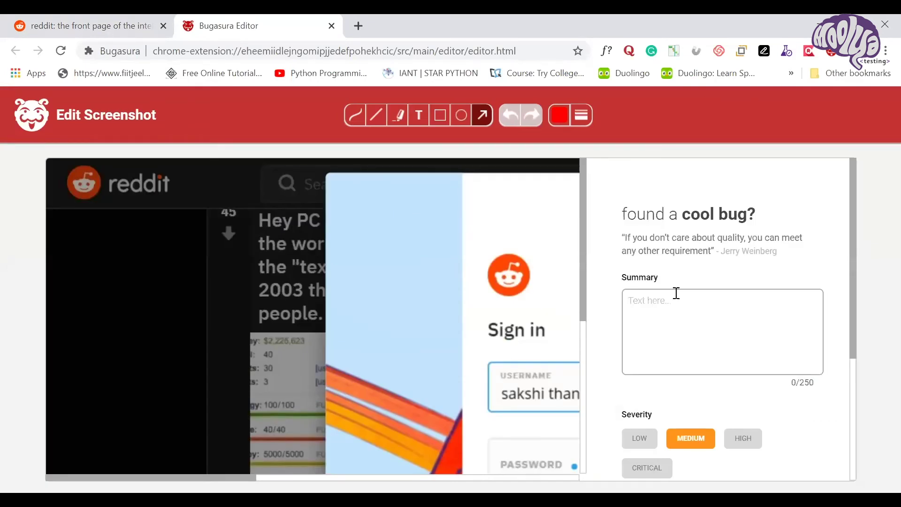
{"action": "left_click", "coordinate": [677, 293]}
{"action": "type", "text": "Bug 1"}
{"action": "scroll", "coordinate": [686, 386], "scroll_direction": "down", "scroll_amount": 4}
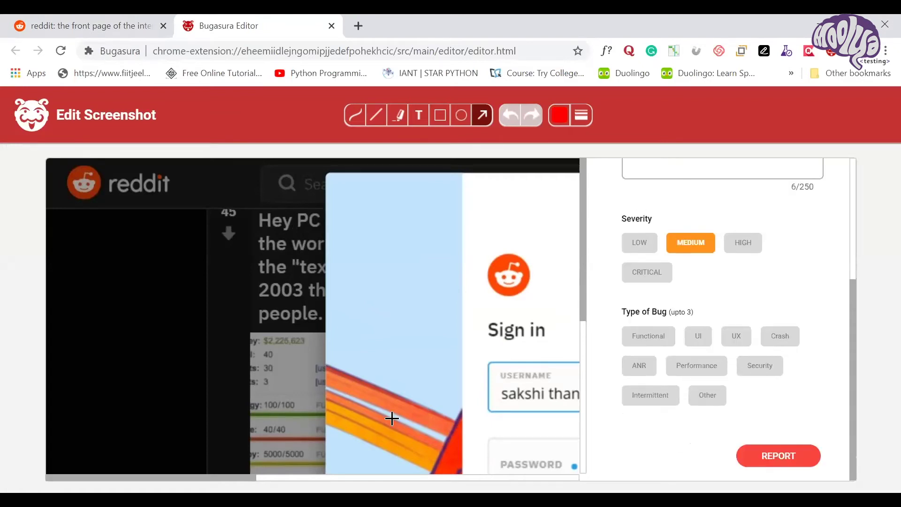
Draw a red rectangle around the password field on the sign-in screenshot
{"action": "scroll", "coordinate": [392, 417], "scroll_direction": "down", "scroll_amount": 2}
{"action": "scroll", "coordinate": [393, 417], "scroll_direction": "right", "scroll_amount": 3}
{"action": "scroll", "coordinate": [392, 417], "scroll_direction": "right", "scroll_amount": 3}
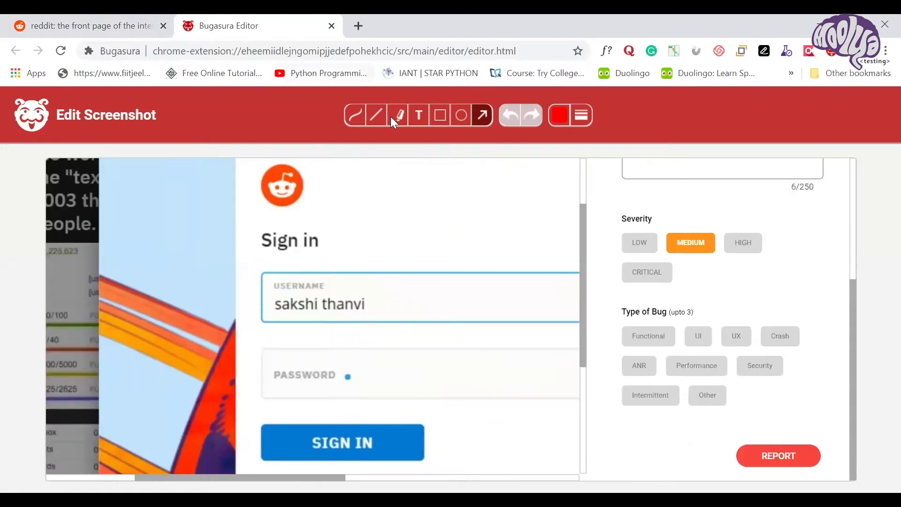
{"action": "left_click", "coordinate": [441, 115]}
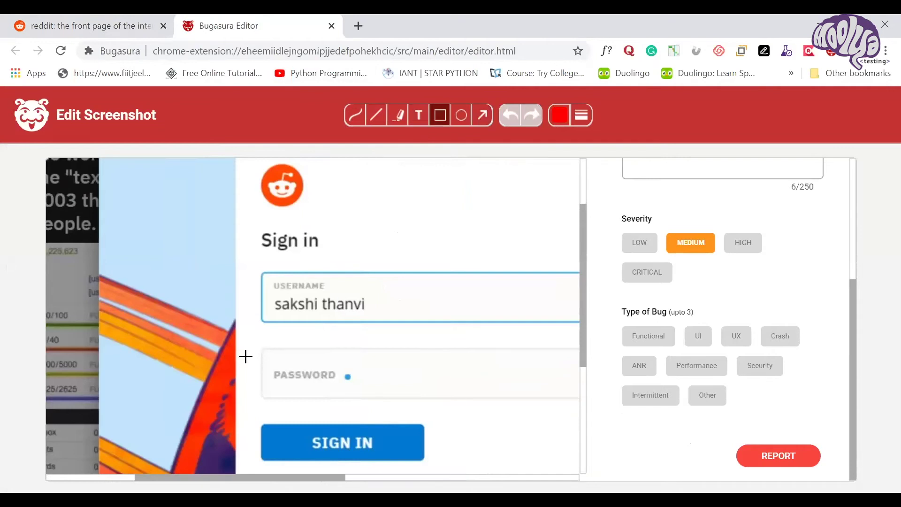
{"action": "mouse_move", "coordinate": [254, 325]}
{"action": "left_mouse_down"}
{"action": "mouse_move", "coordinate": [288, 406]}
{"action": "mouse_move", "coordinate": [540, 395]}
{"action": "mouse_move", "coordinate": [551, 418]}
{"action": "left_mouse_up"}
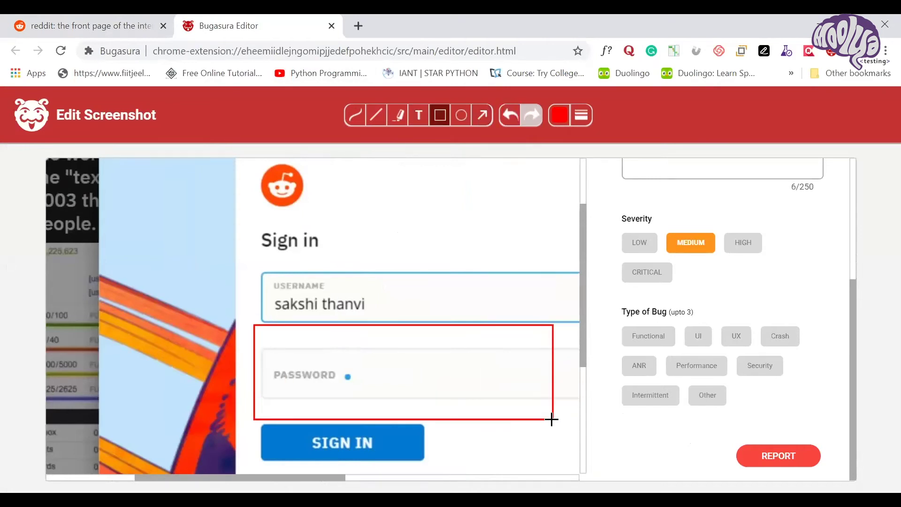
Add the text annotation "No password eye given" near the upper edge of the red rectangle
{"action": "scroll", "coordinate": [551, 419], "scroll_direction": "right", "scroll_amount": 6}
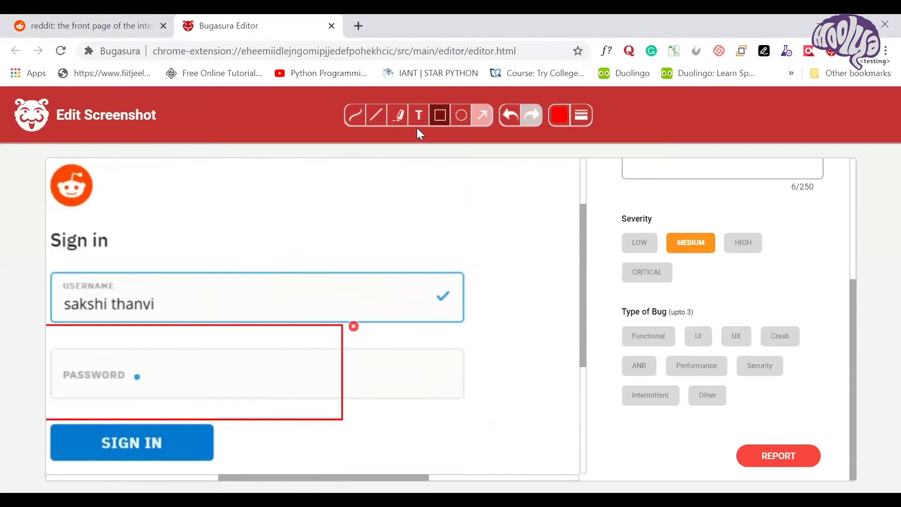
{"action": "scroll", "coordinate": [254, 337], "scroll_direction": "left", "scroll_amount": 2}
{"action": "scroll", "coordinate": [266, 320], "scroll_direction": "left", "scroll_amount": 1}
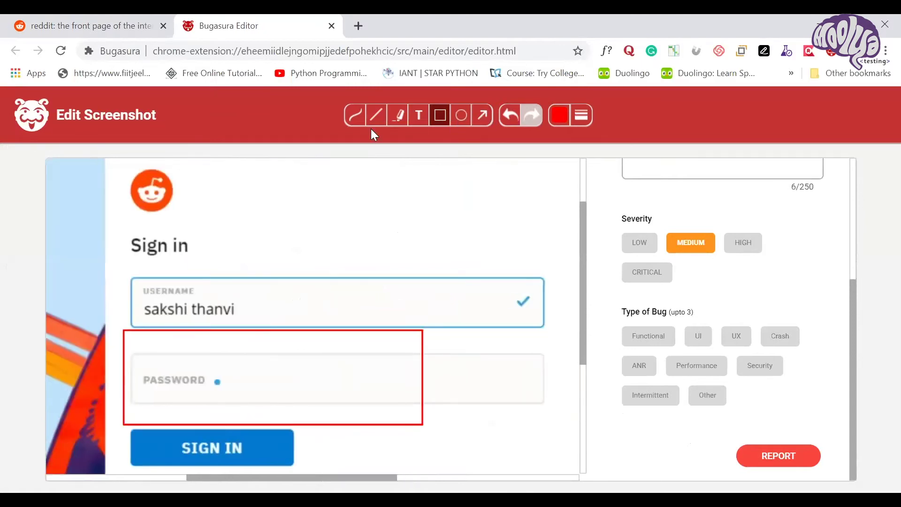
{"action": "left_click", "coordinate": [424, 114]}
{"action": "left_click", "coordinate": [161, 338]}
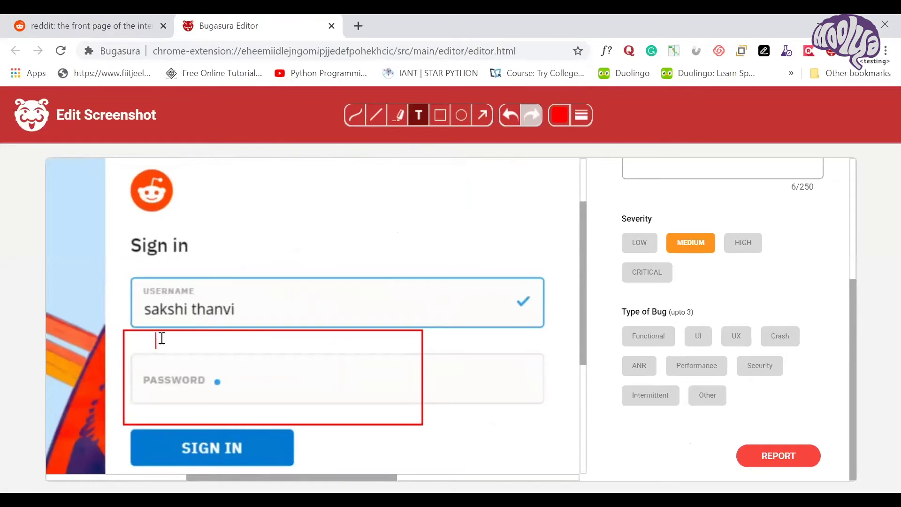
{"action": "type", "text": "No password w"}
{"action": "key", "text": "BackSpace"}
{"action": "type", "text": "eye "}
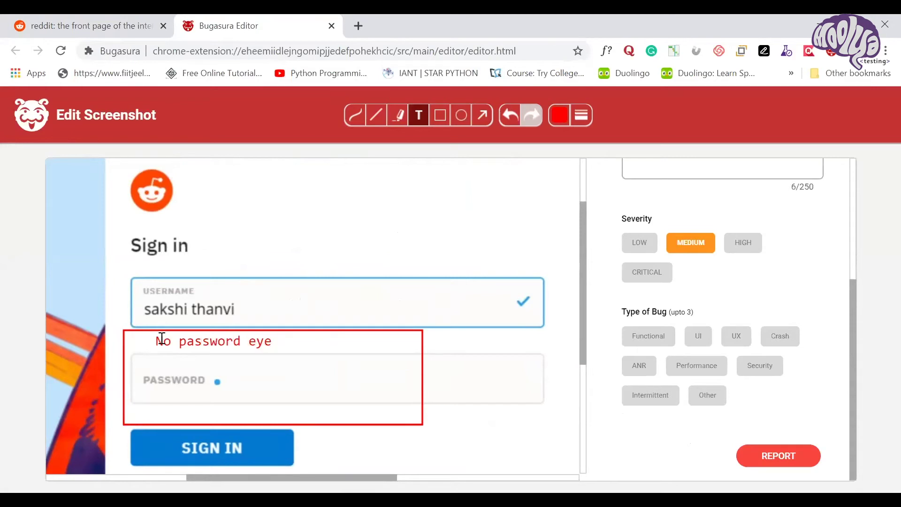
{"action": "type", "text": "given"}
Mark the bug types UI and UX and set the severity to Low
{"action": "left_click", "coordinate": [699, 338]}
{"action": "left_click", "coordinate": [735, 344]}
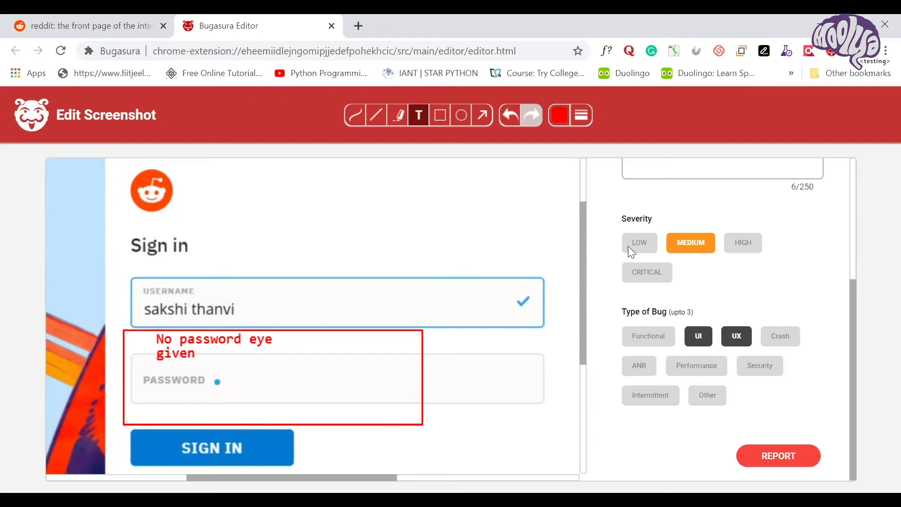
{"action": "left_click", "coordinate": [651, 246]}
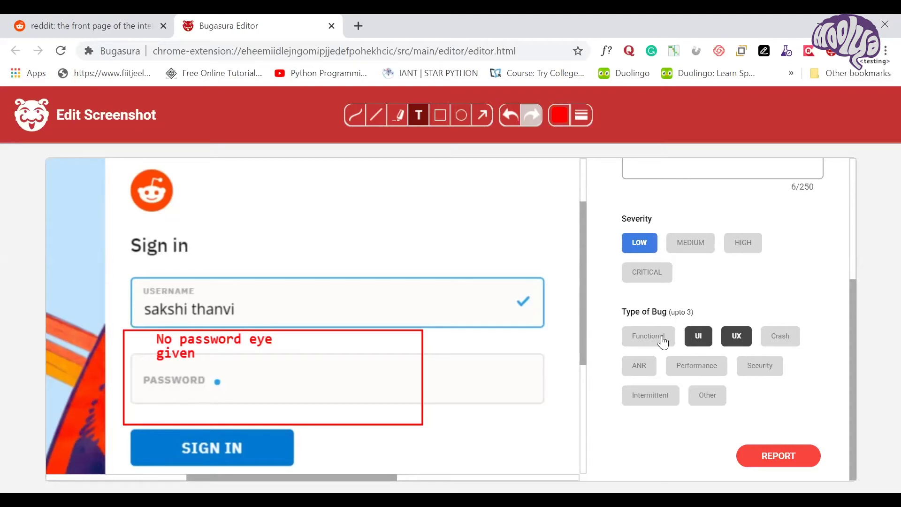
Replace the UI and UX bug types with the custom type "UI_UX" and submit the bug report
{"action": "left_click", "coordinate": [700, 400]}
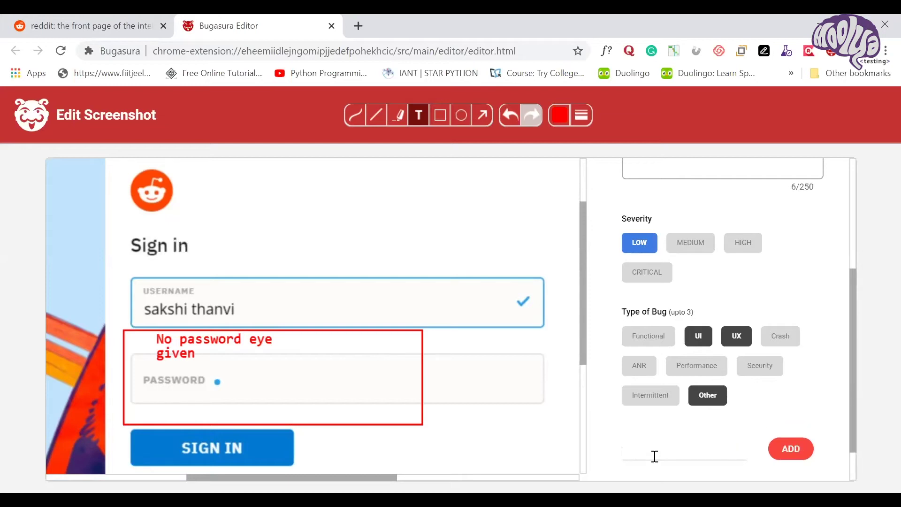
{"action": "type", "text": "UI_UX"}
{"action": "left_click", "coordinate": [700, 336]}
{"action": "left_click", "coordinate": [735, 340]}
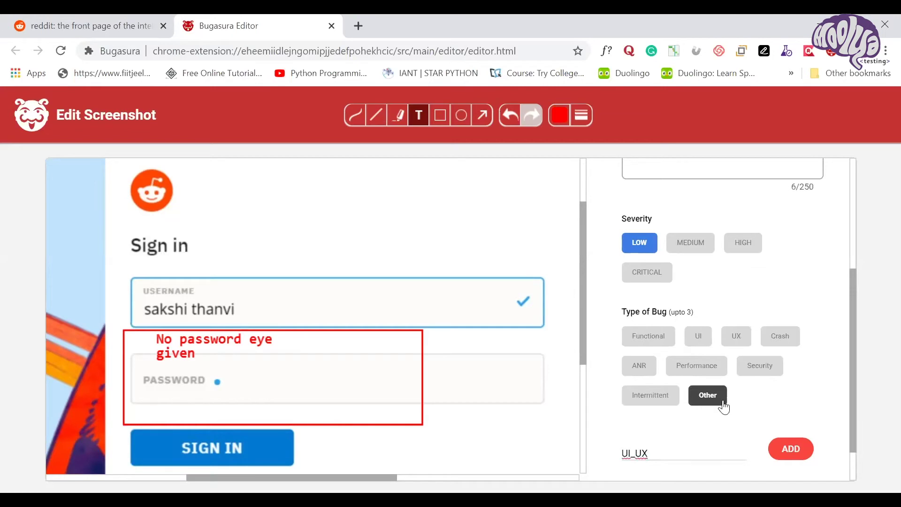
{"action": "left_click", "coordinate": [791, 449]}
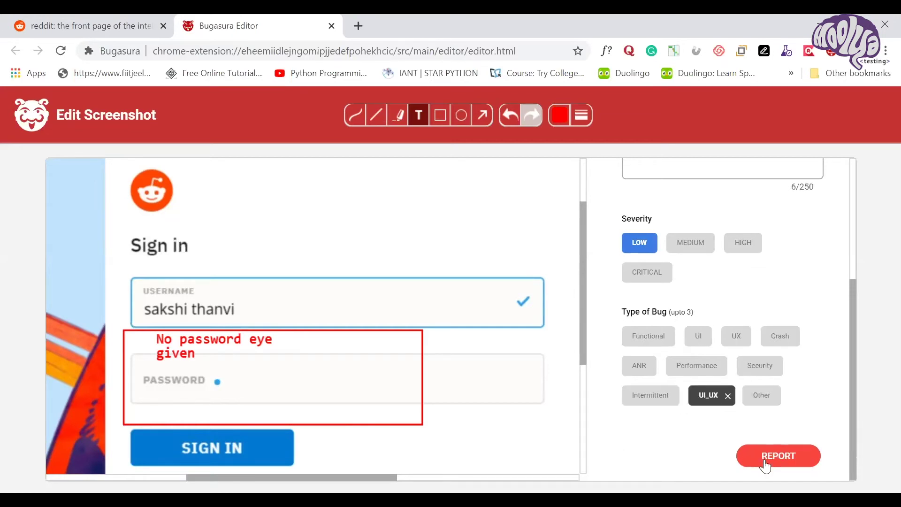
{"action": "left_click", "coordinate": [766, 465]}
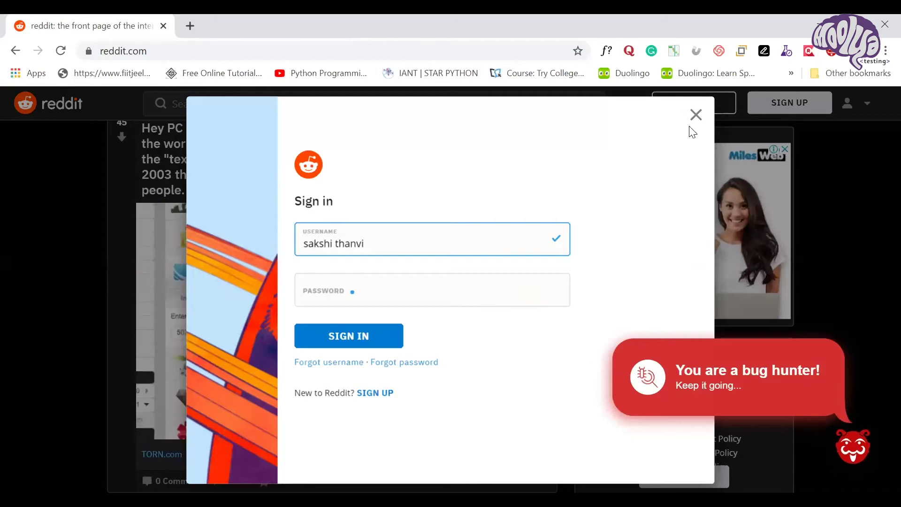
Close the Reddit sign-in form, browse down the feed and record a passed test in Bugasura
{"action": "left_click", "coordinate": [696, 115]}
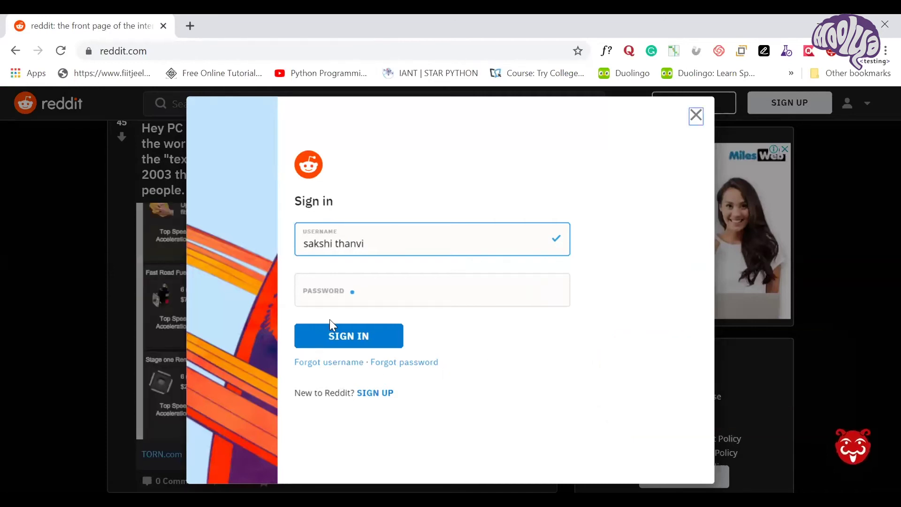
{"action": "scroll", "coordinate": [36, 302], "scroll_direction": "down", "scroll_amount": 5}
{"action": "scroll", "coordinate": [37, 304], "scroll_direction": "down", "scroll_amount": 10}
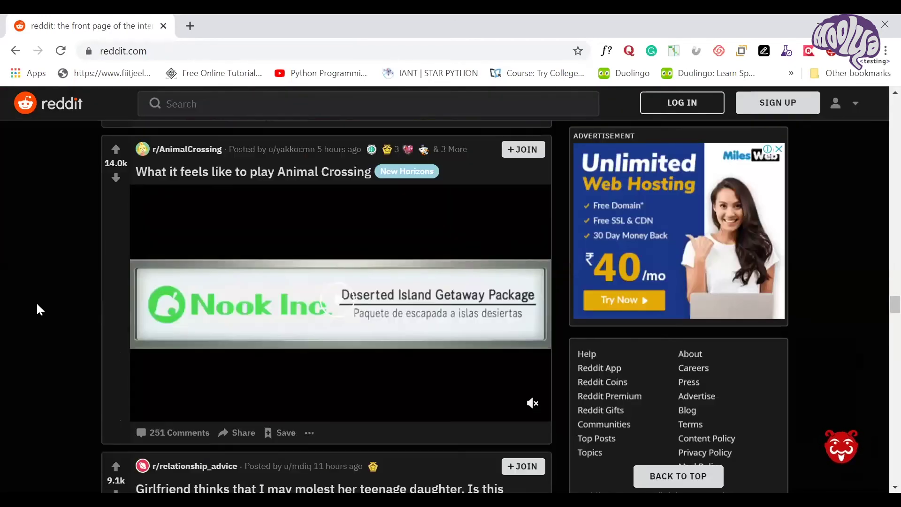
{"action": "scroll", "coordinate": [52, 368], "scroll_direction": "down", "scroll_amount": 15}
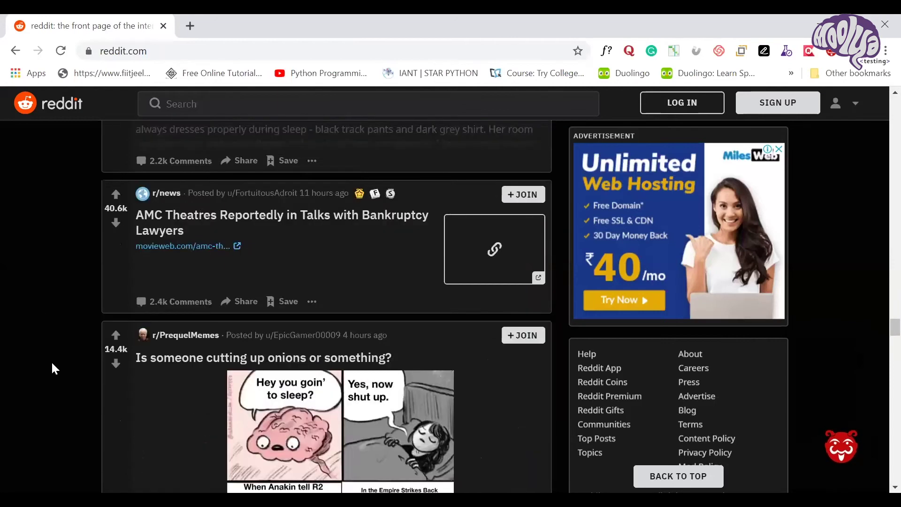
{"action": "left_click", "coordinate": [833, 446]}
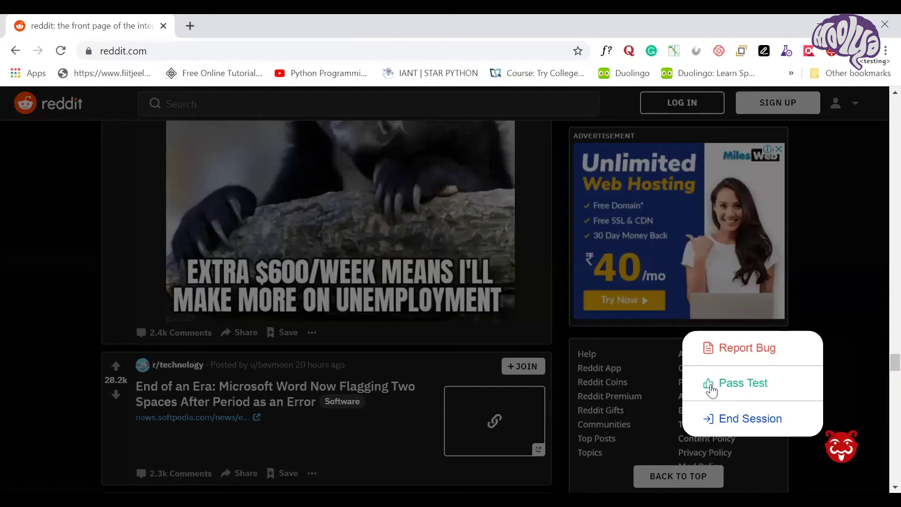
{"action": "left_click", "coordinate": [711, 388]}
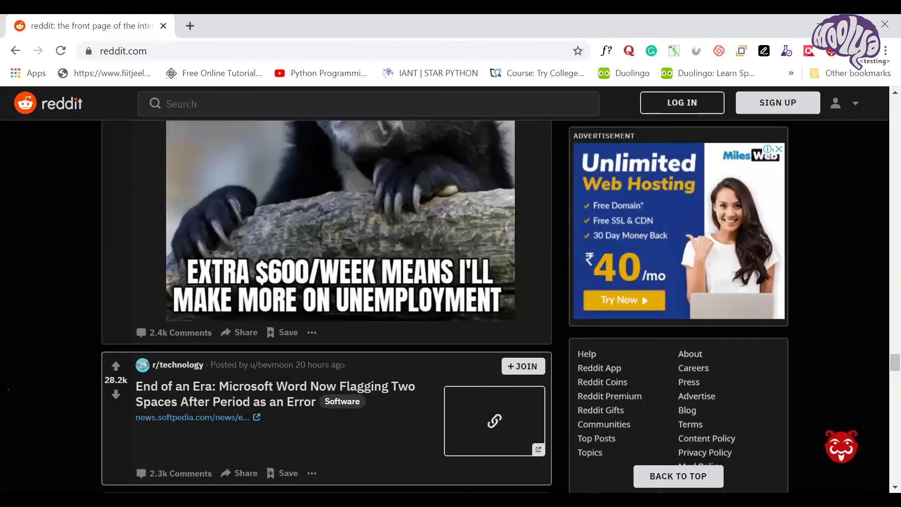
{"action": "scroll", "coordinate": [327, 305], "scroll_direction": "down", "scroll_amount": 5}
{"action": "scroll", "coordinate": [326, 305], "scroll_direction": "down", "scroll_amount": 15}
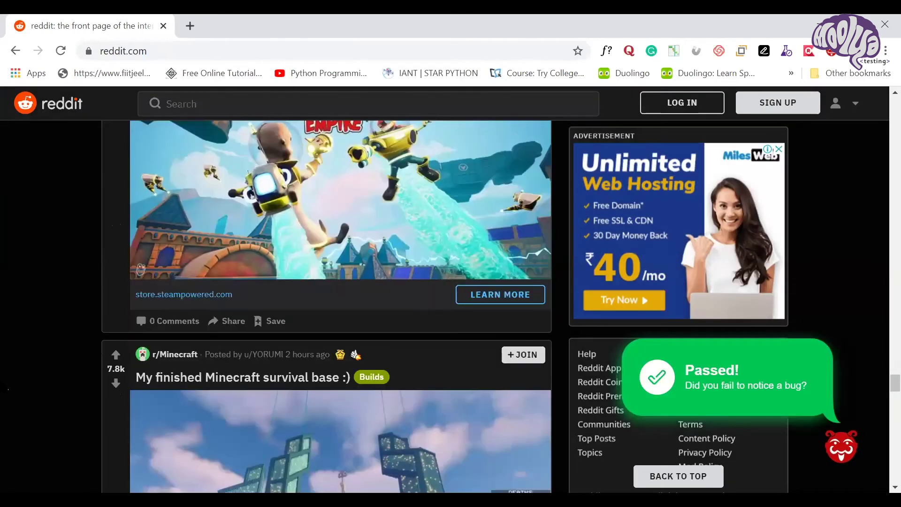
End the Reddit testing session, open its report and review the dashboard down to the functional test coverage
{"action": "scroll", "coordinate": [327, 305], "scroll_direction": "down", "scroll_amount": 10}
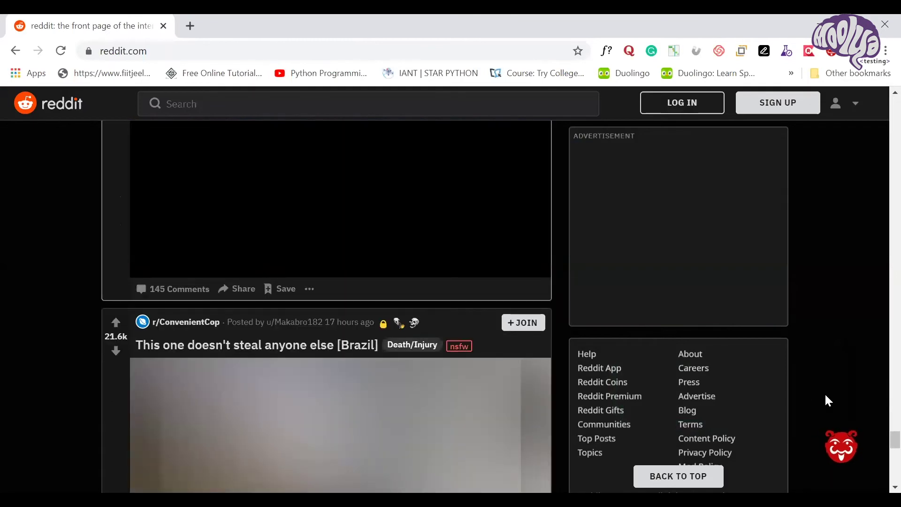
{"action": "left_click", "coordinate": [849, 450]}
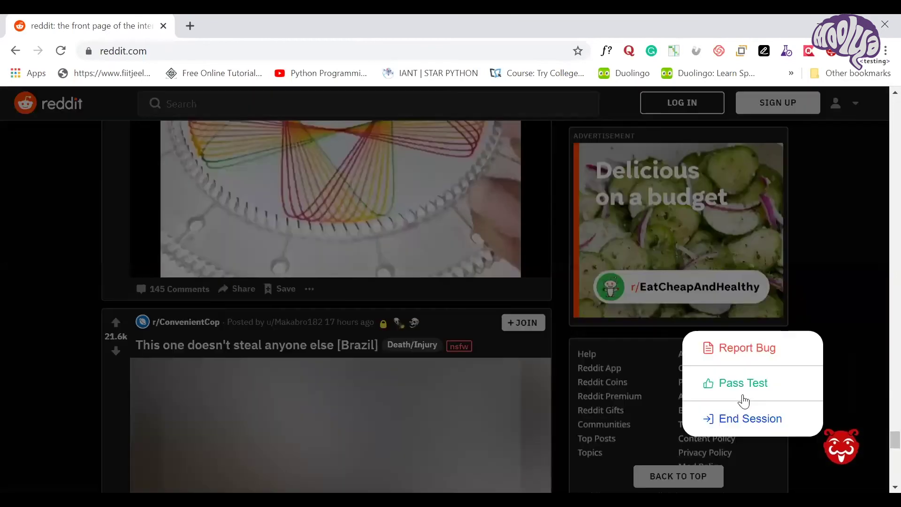
{"action": "left_click", "coordinate": [728, 419]}
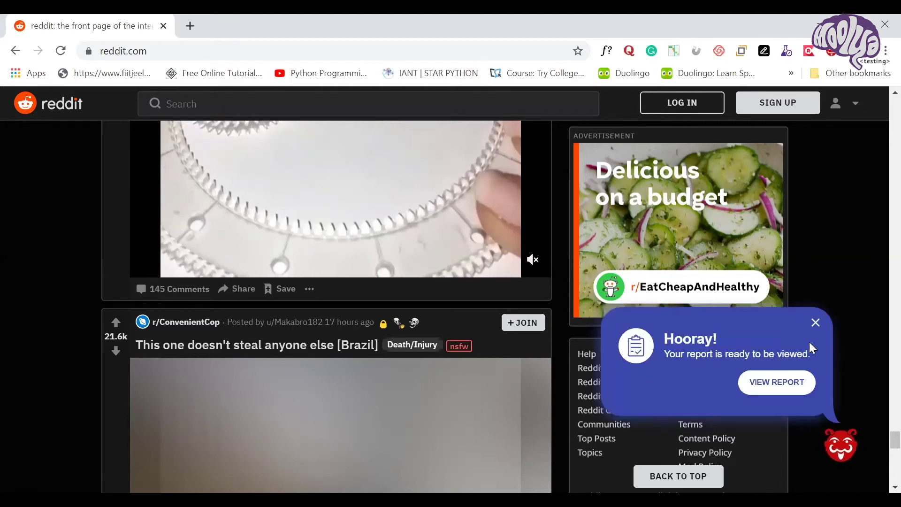
{"action": "left_click", "coordinate": [777, 382]}
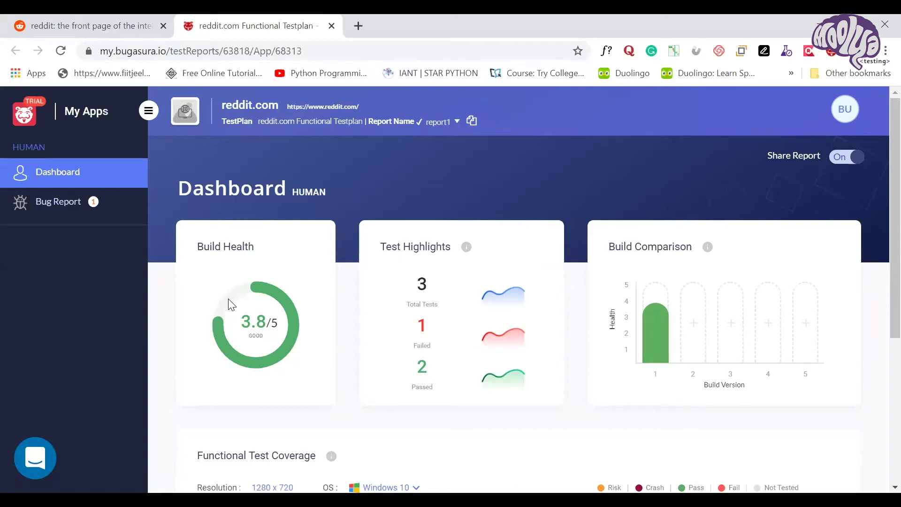
{"action": "scroll", "coordinate": [433, 289], "scroll_direction": "down", "scroll_amount": 2}
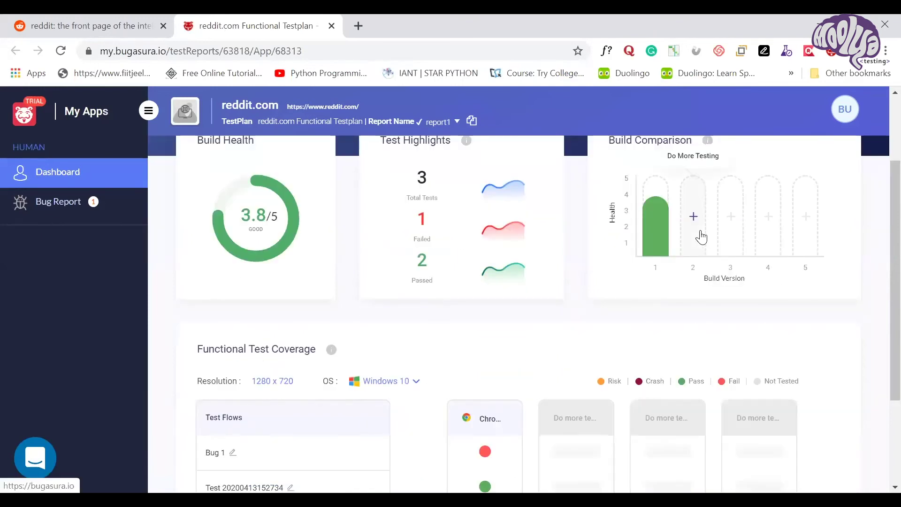
{"action": "scroll", "coordinate": [701, 238], "scroll_direction": "down", "scroll_amount": 1}
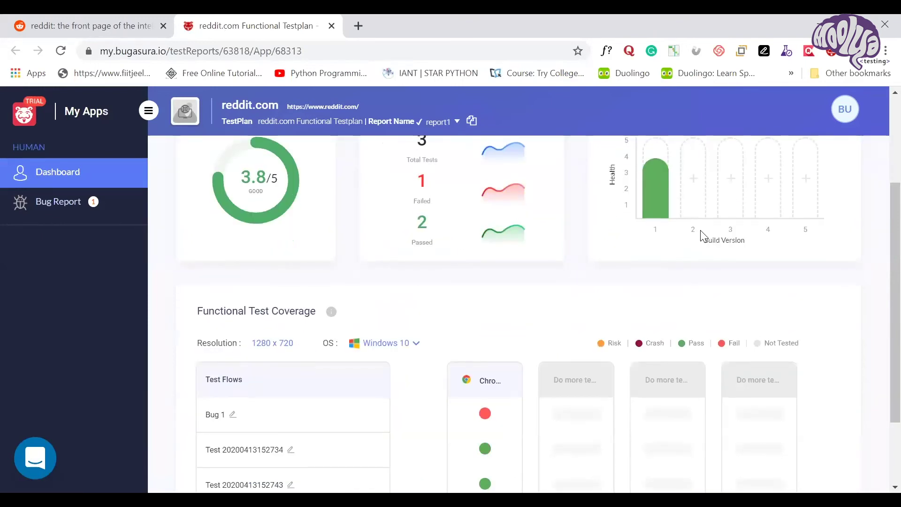
{"action": "scroll", "coordinate": [703, 236], "scroll_direction": "down", "scroll_amount": 2}
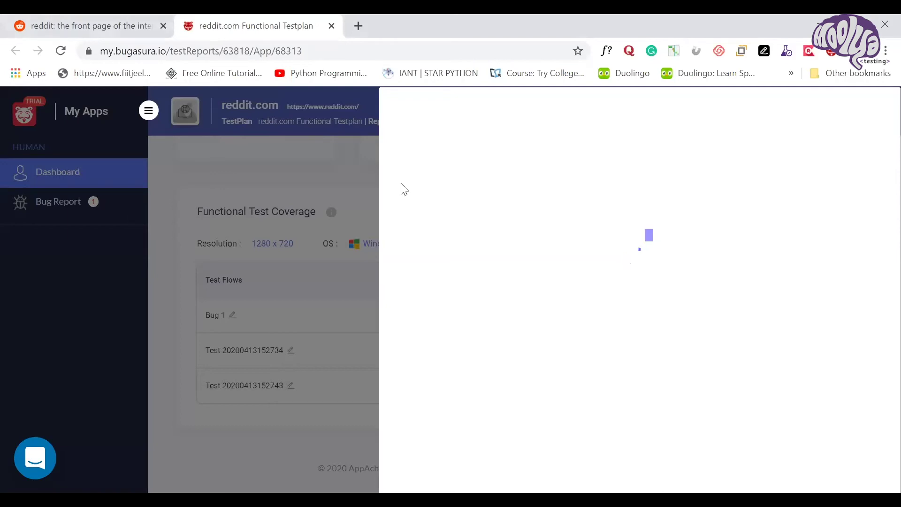
{"action": "left_click", "coordinate": [356, 27]}
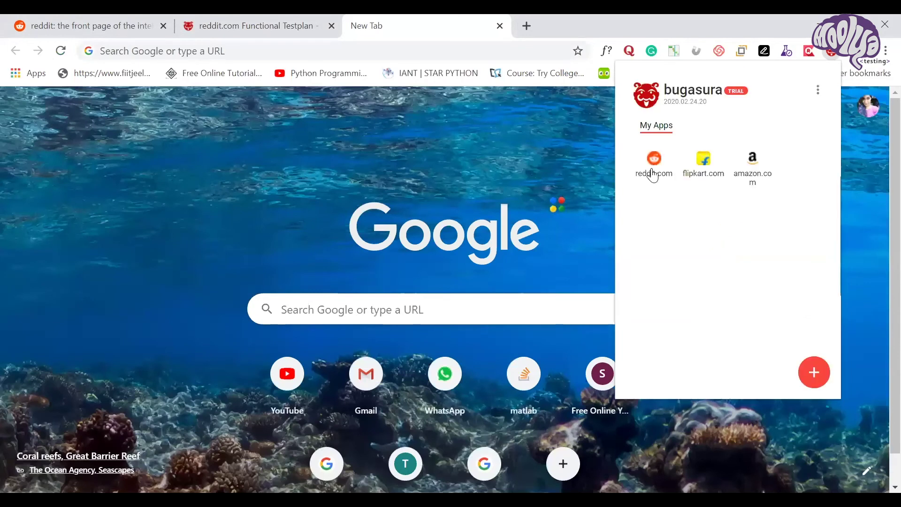
{"action": "left_click", "coordinate": [703, 162]}
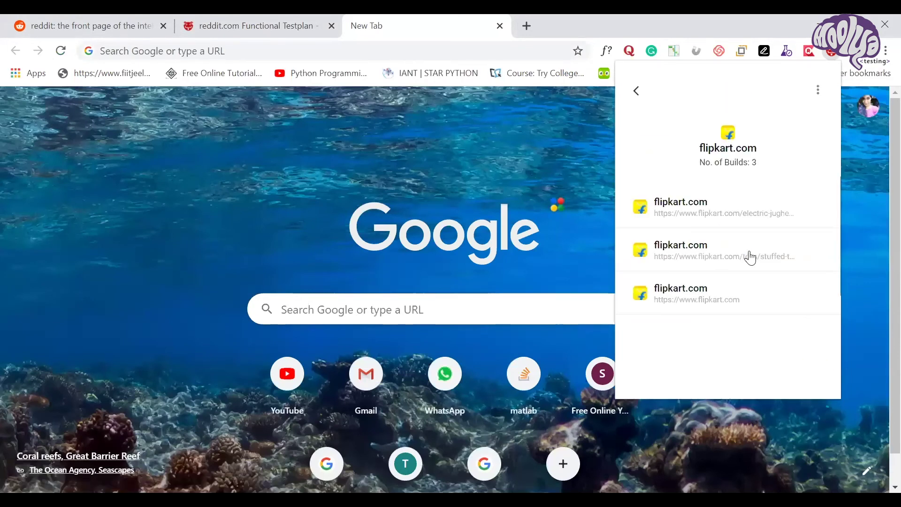
{"action": "left_click", "coordinate": [698, 297]}
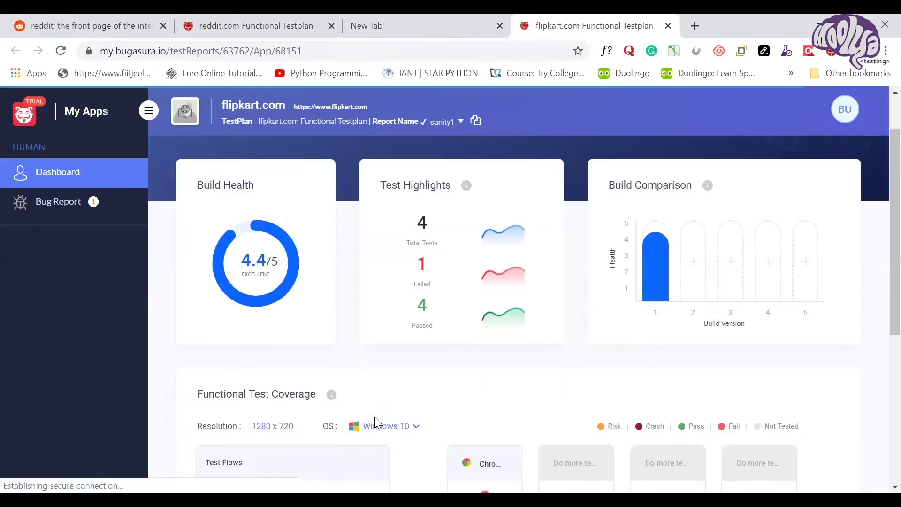
{"action": "scroll", "coordinate": [375, 421], "scroll_direction": "down", "scroll_amount": 6}
{"action": "scroll", "coordinate": [375, 422], "scroll_direction": "up", "scroll_amount": 5}
{"action": "scroll", "coordinate": [378, 422], "scroll_direction": "up", "scroll_amount": 2}
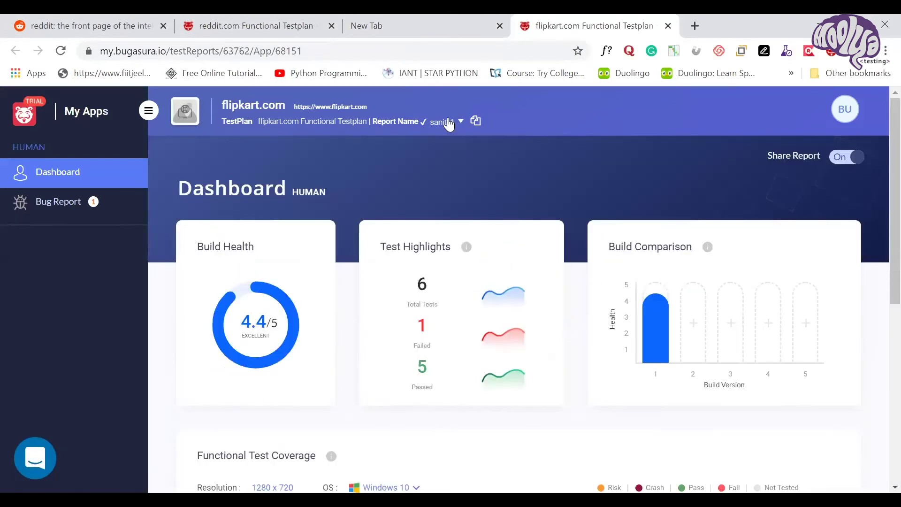
Switch the flipkart.com test plan to report2 and review its dashboard and functional test coverage
{"action": "left_click", "coordinate": [461, 121]}
{"action": "scroll", "coordinate": [436, 276], "scroll_direction": "down", "scroll_amount": 2}
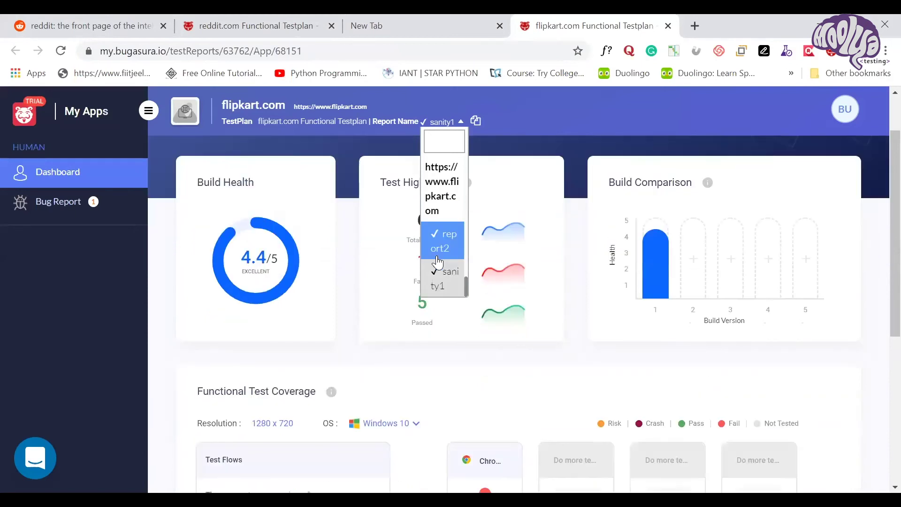
{"action": "left_click", "coordinate": [437, 251]}
{"action": "right_click", "coordinate": [438, 256]}
{"action": "left_click", "coordinate": [452, 124]}
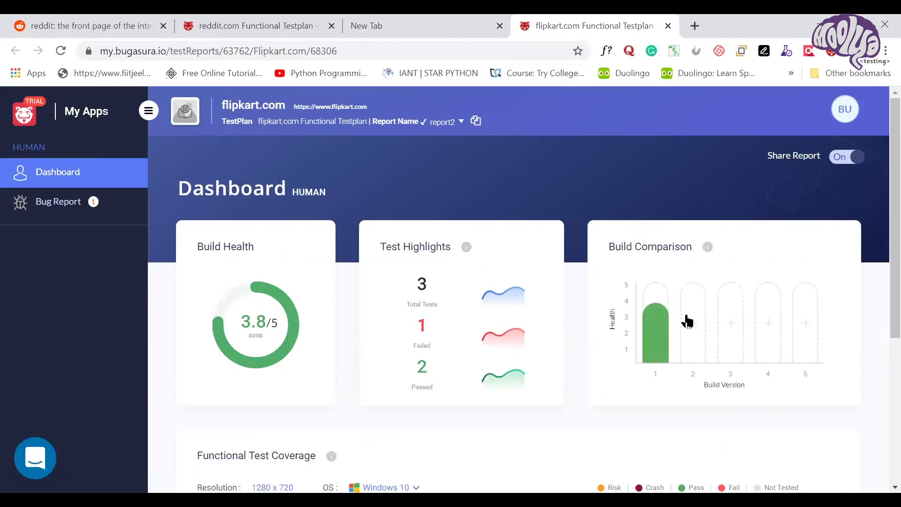
{"action": "scroll", "coordinate": [328, 338], "scroll_direction": "down", "scroll_amount": 6}
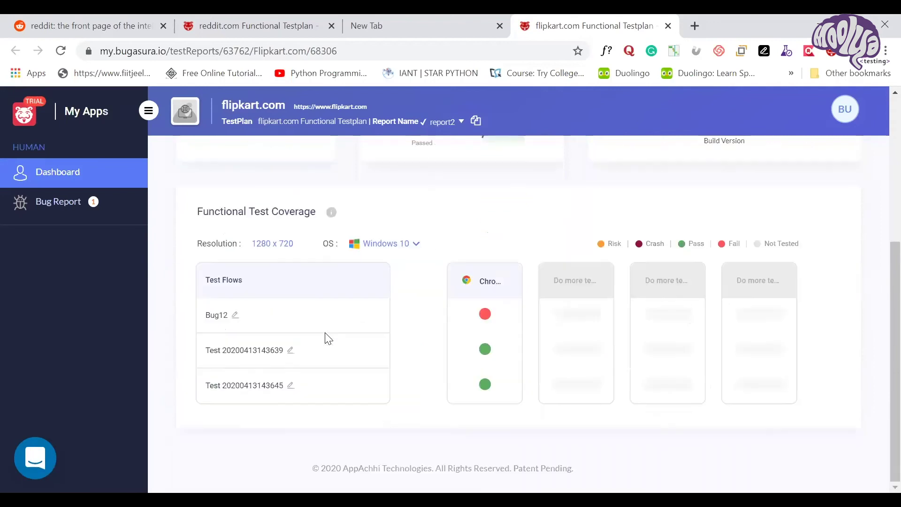
{"action": "scroll", "coordinate": [327, 338], "scroll_direction": "up", "scroll_amount": 6}
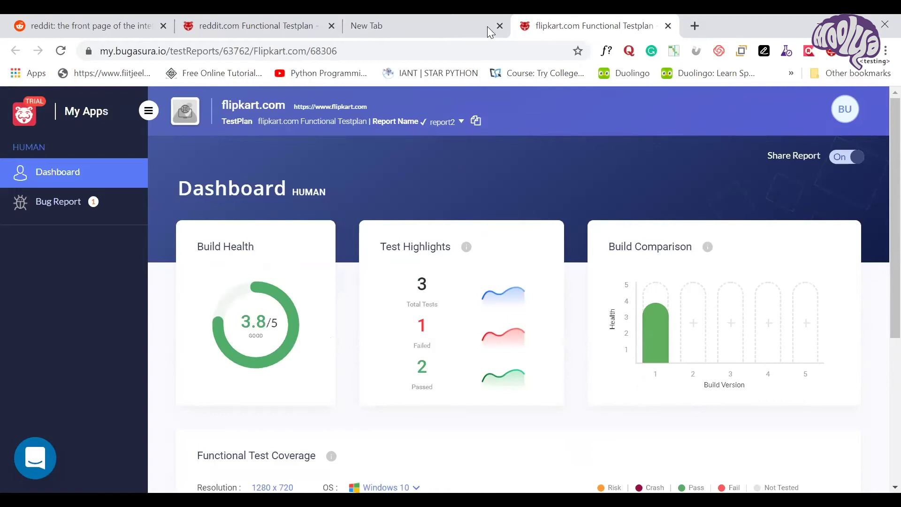
Close the flipkart.com report and go back to the list of apps in the Bugasura extension
{"action": "left_click", "coordinate": [435, 18]}
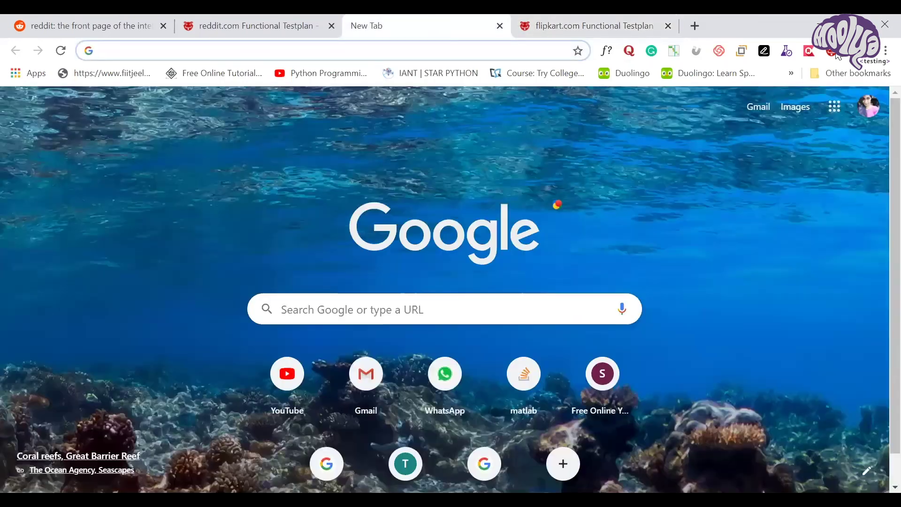
{"action": "left_click", "coordinate": [668, 27]}
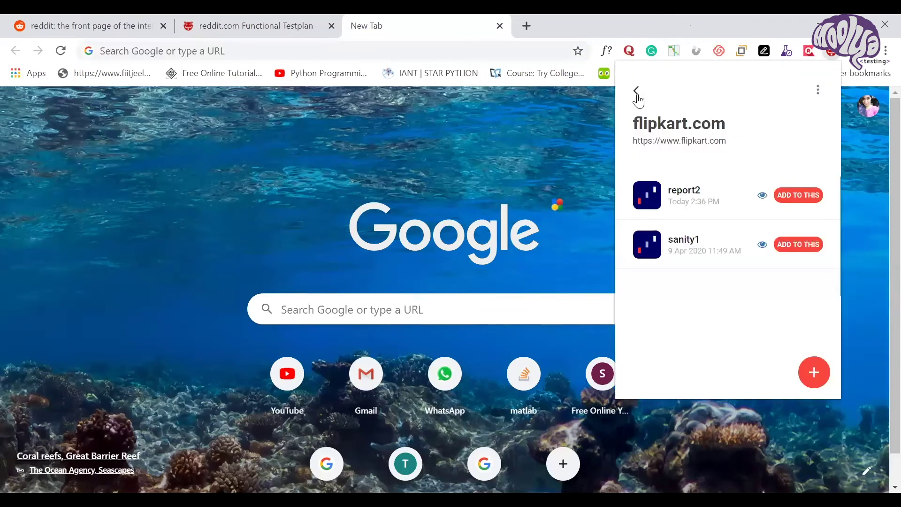
{"action": "left_click", "coordinate": [635, 92]}
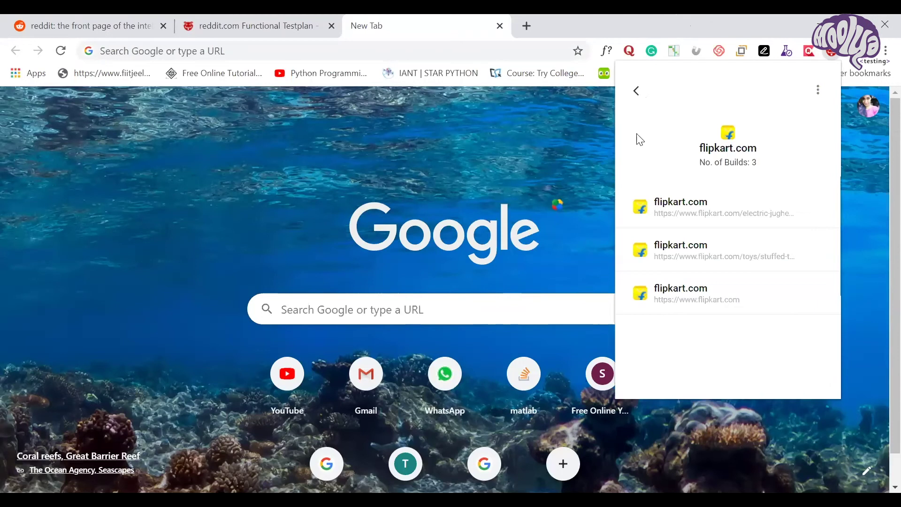
{"action": "left_click", "coordinate": [636, 91]}
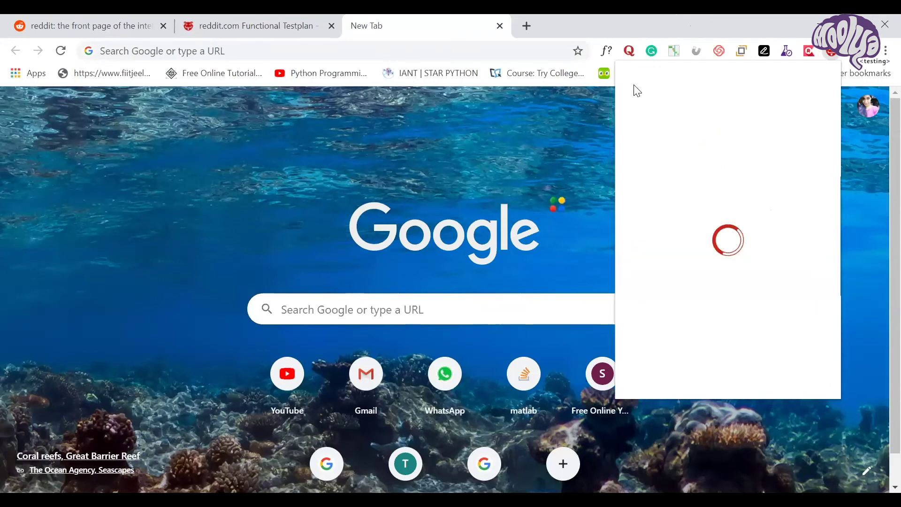
{"action": "left_click", "coordinate": [821, 380]}
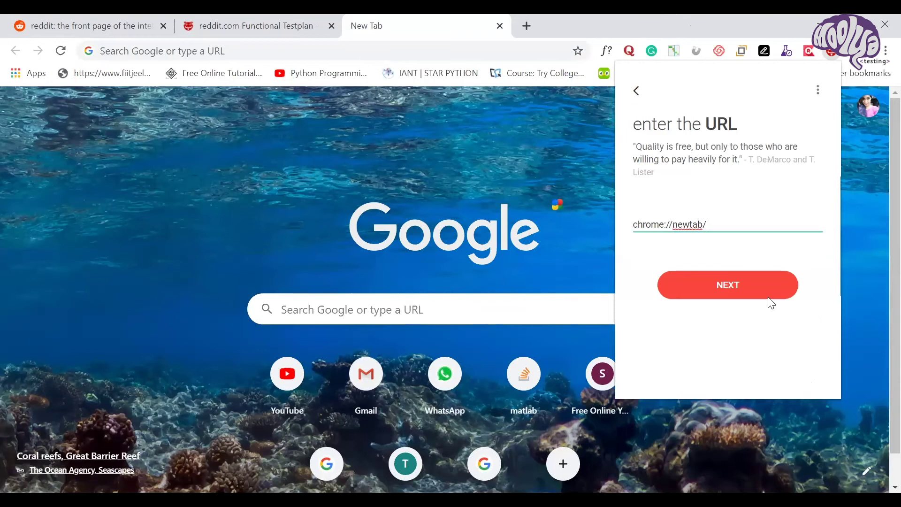
{"action": "key", "text": "BackSpace"}
{"action": "key", "text": "BackSpace"}
{"action": "key", "text": "BackSpace"}
{"action": "key", "text": "BackSpace"}
{"action": "key", "text": "BackSpace"}
{"action": "key", "text": "BackSpace"}
{"action": "key", "text": "BackSpace"}
{"action": "key", "text": "BackSpace"}
{"action": "key", "text": "BackSpace"}
{"action": "key", "text": "BackSpace"}
{"action": "key", "text": "BackSpace"}
{"action": "key", "text": "BackSpace"}
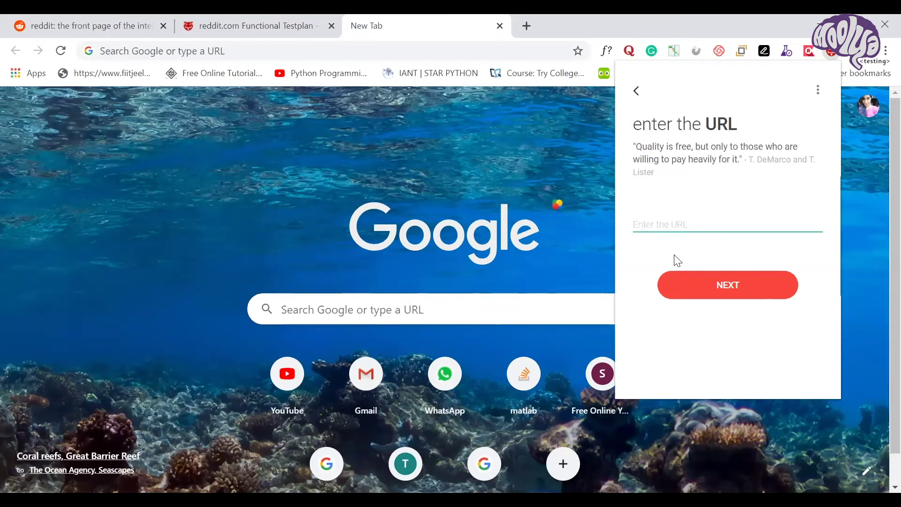
{"action": "left_click", "coordinate": [666, 224]}
{"action": "type", "text": "flipkart"}
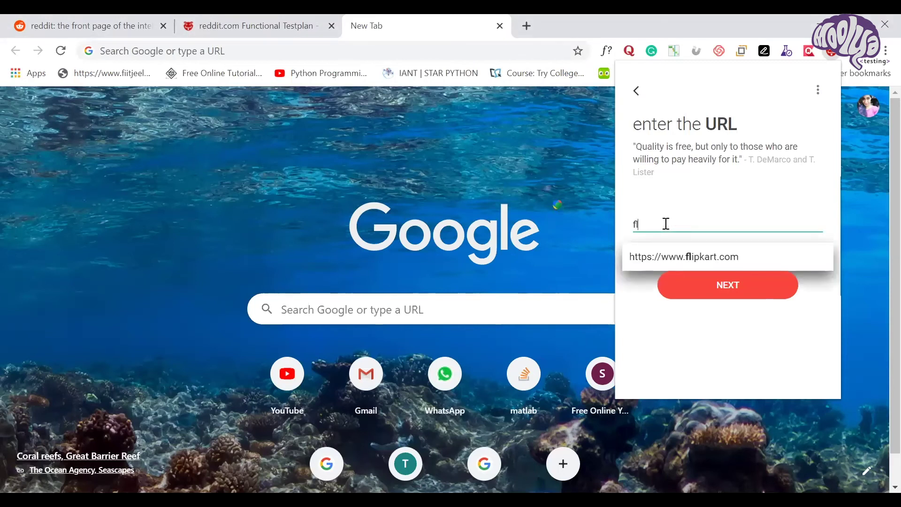
{"action": "left_click", "coordinate": [666, 257]}
{"action": "left_click", "coordinate": [703, 288]}
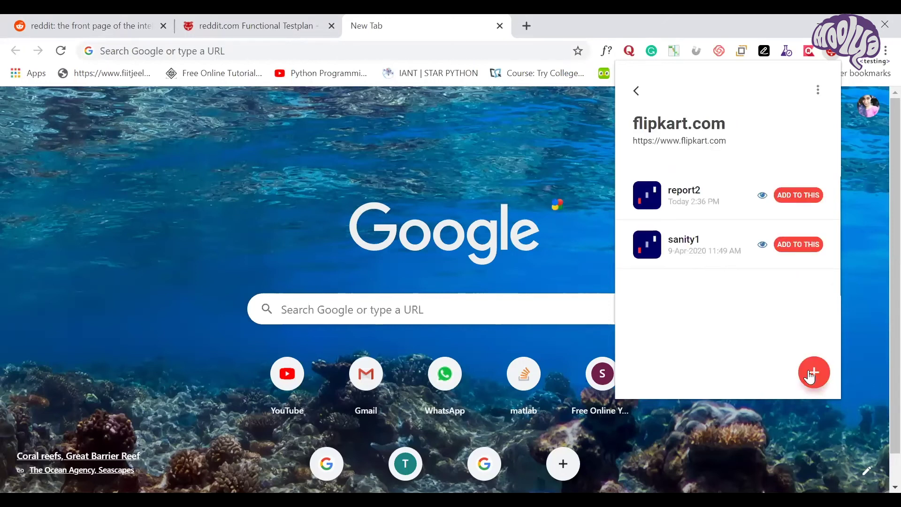
Create a new flipkart.com report titled "report1" to start a testing session
{"action": "left_click", "coordinate": [812, 373]}
{"action": "left_click", "coordinate": [681, 225]}
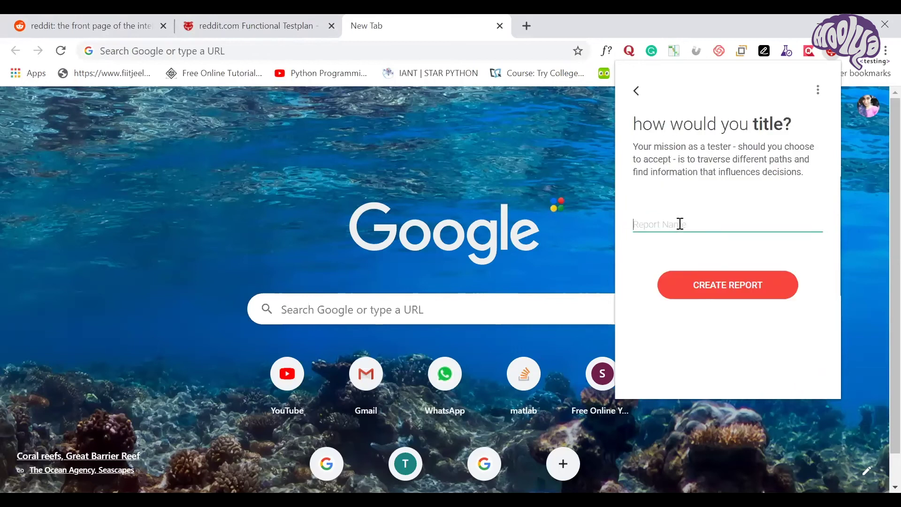
{"action": "type", "text": "report1"}
{"action": "key", "text": "Return"}
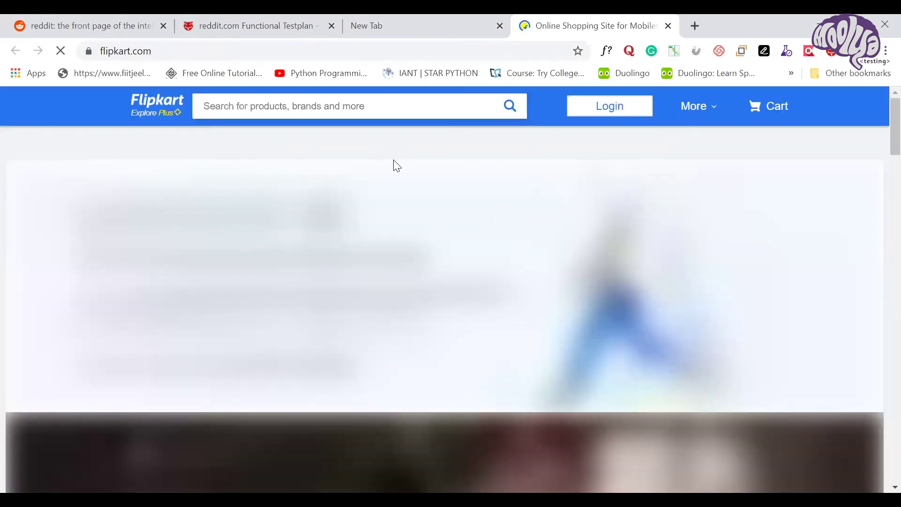
Close the Flipkart site and the open reddit.com report, and end the running Bugasura session
{"action": "mouse_move", "coordinate": [693, 115]}
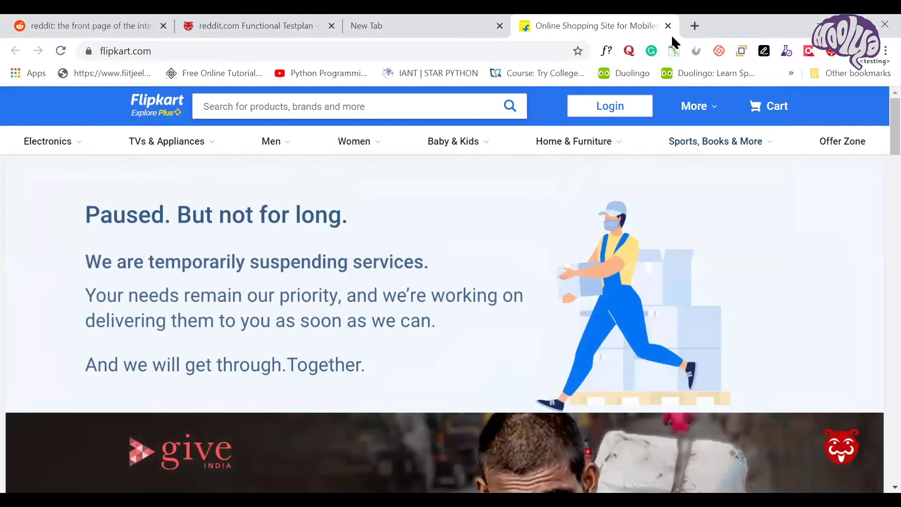
{"action": "left_click", "coordinate": [672, 28]}
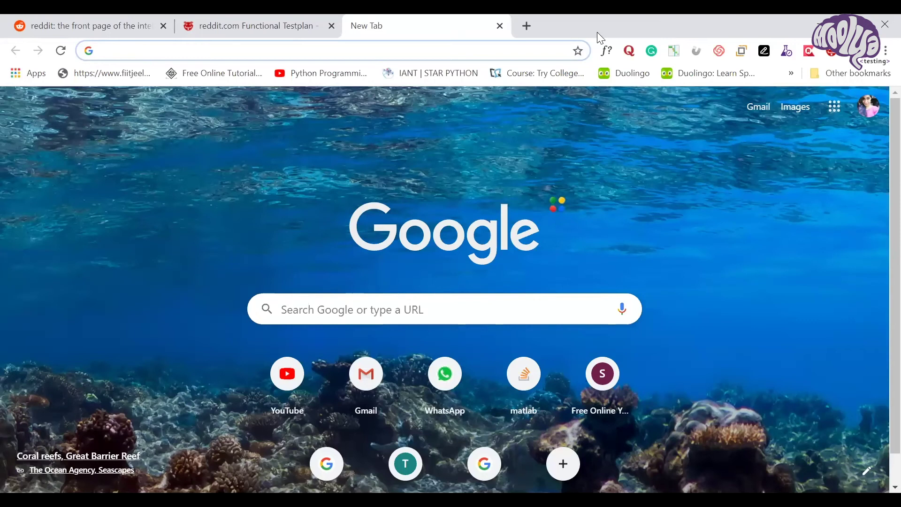
{"action": "left_click", "coordinate": [220, 19]}
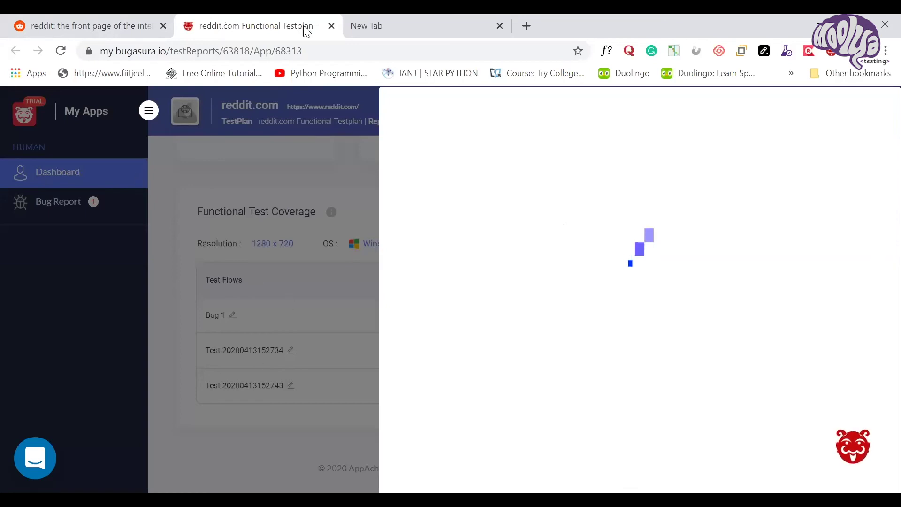
{"action": "key", "text": "ctrl+w"}
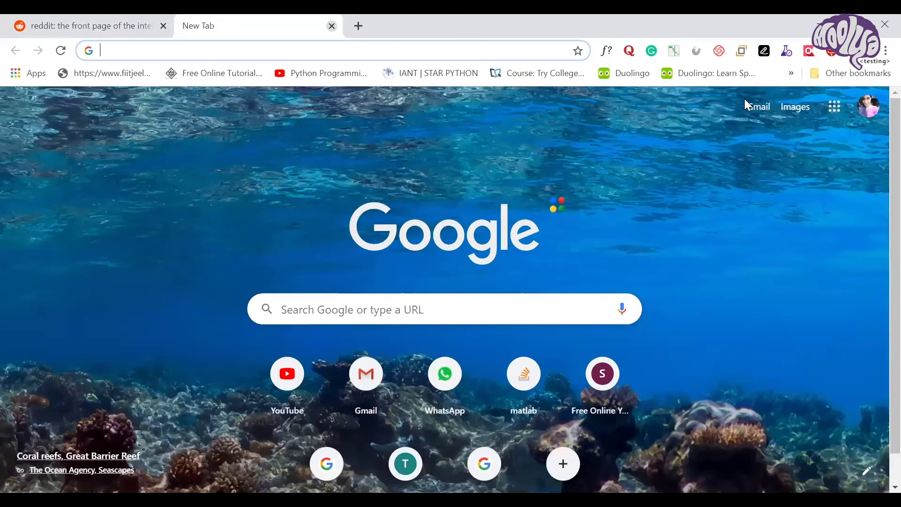
{"action": "left_click", "coordinate": [829, 57]}
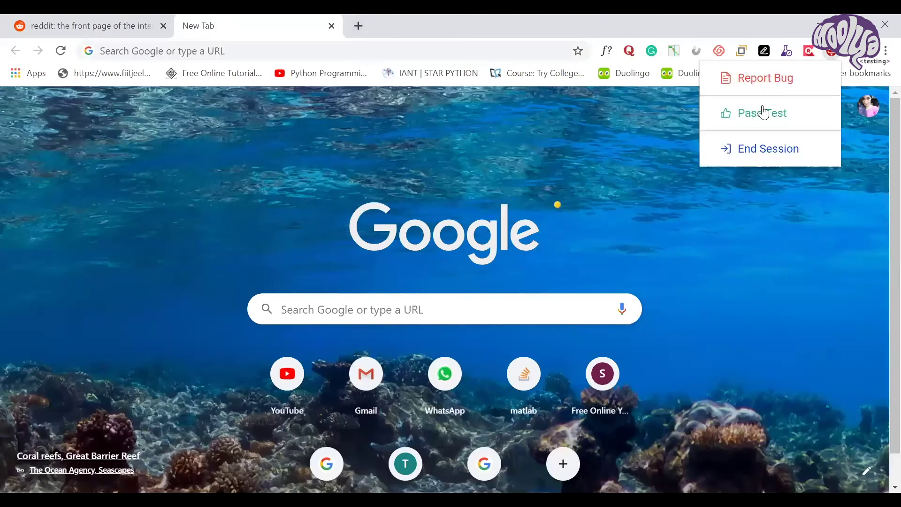
{"action": "left_click", "coordinate": [772, 154]}
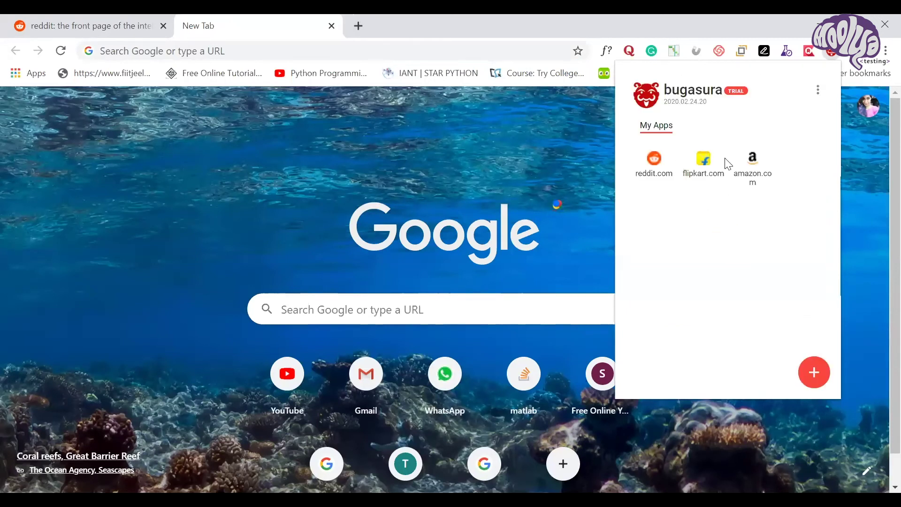
{"action": "left_click", "coordinate": [662, 173]}
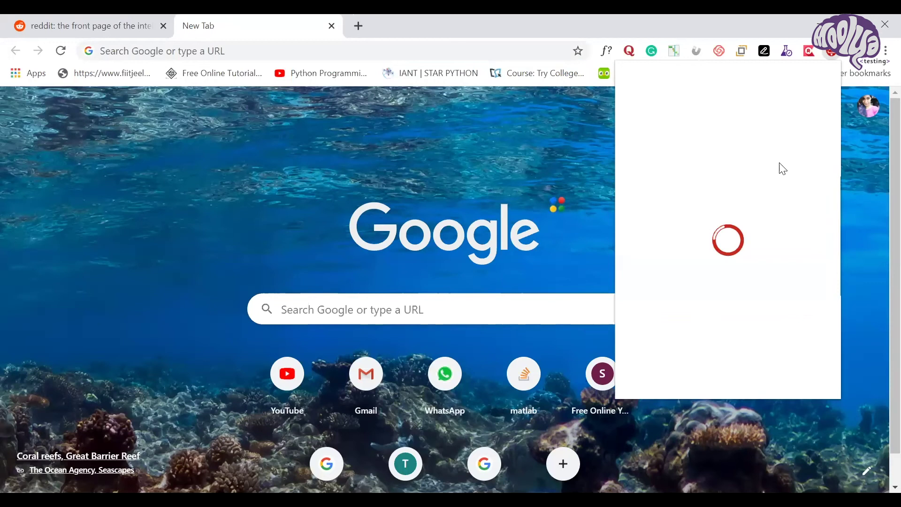
{"action": "left_click", "coordinate": [756, 222]}
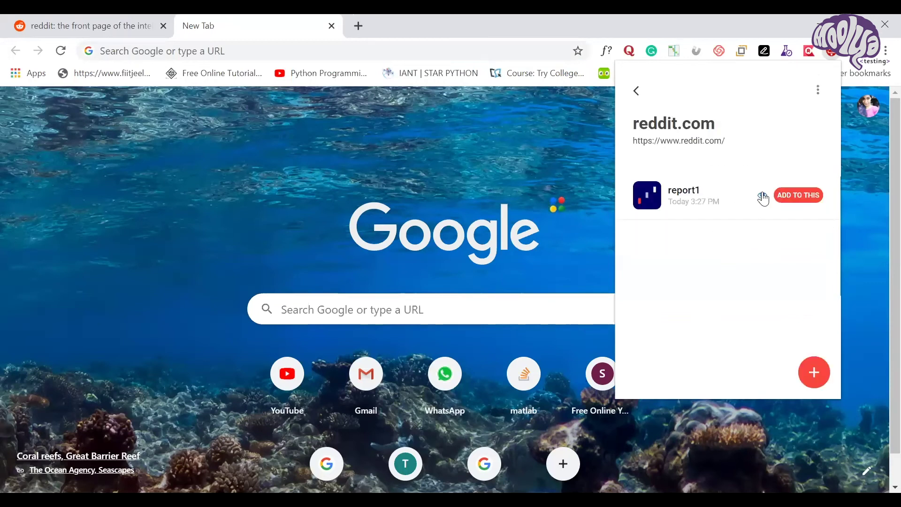
{"action": "left_click", "coordinate": [763, 197]}
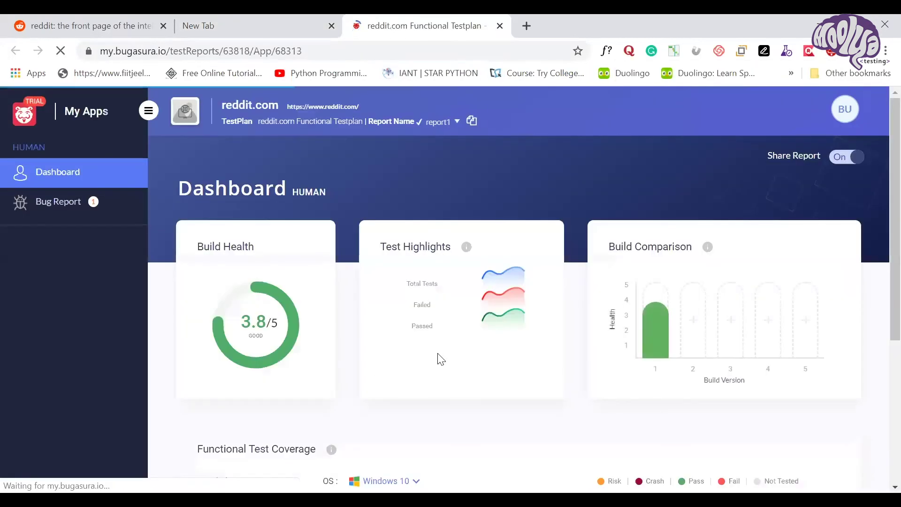
{"action": "scroll", "coordinate": [439, 359], "scroll_direction": "down", "scroll_amount": 5}
{"action": "scroll", "coordinate": [610, 319], "scroll_direction": "up", "scroll_amount": 4}
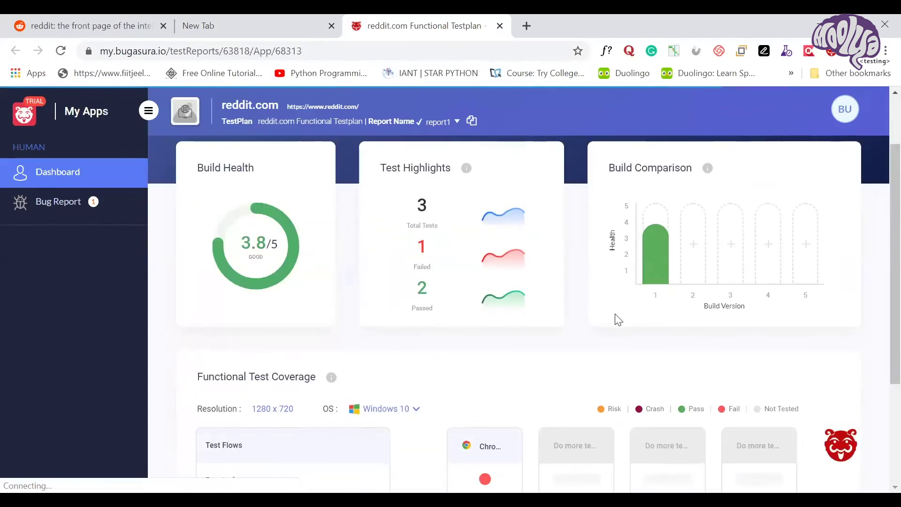
Dismiss the report-ready notification and view the Chrome flow details of the failed Bug 1 test in Functional Test Coverage
{"action": "scroll", "coordinate": [639, 350], "scroll_direction": "down", "scroll_amount": 4}
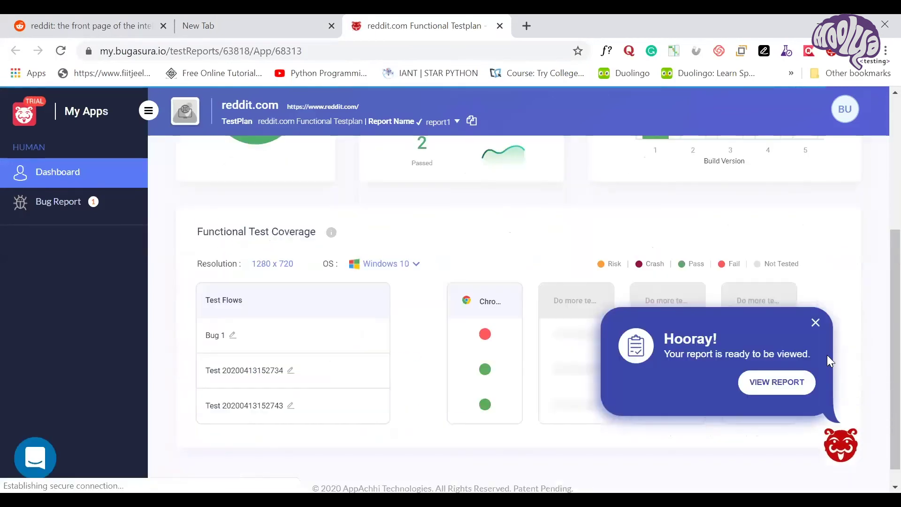
{"action": "left_click", "coordinate": [815, 323]}
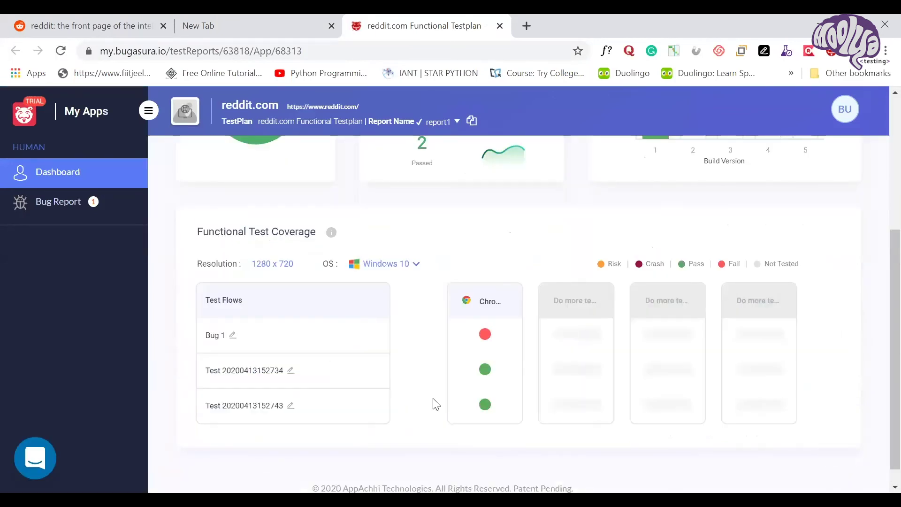
{"action": "left_click", "coordinate": [484, 334]}
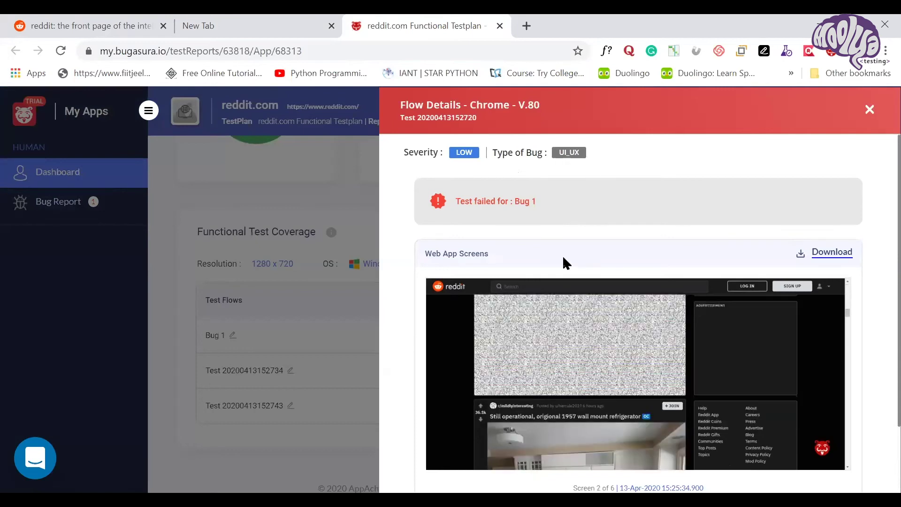
{"action": "scroll", "coordinate": [563, 255], "scroll_direction": "down", "scroll_amount": 2}
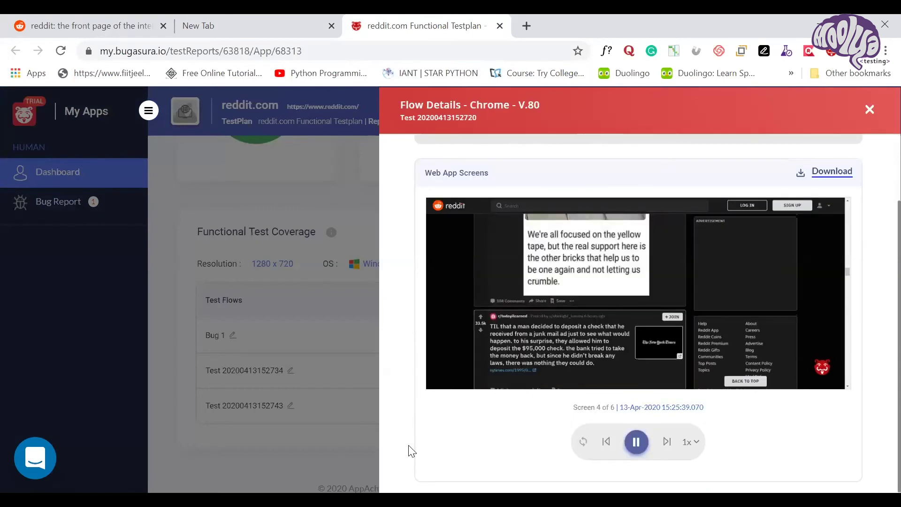
Download the Bug 1 test's web app screens and close its flow details
{"action": "left_click", "coordinate": [831, 172]}
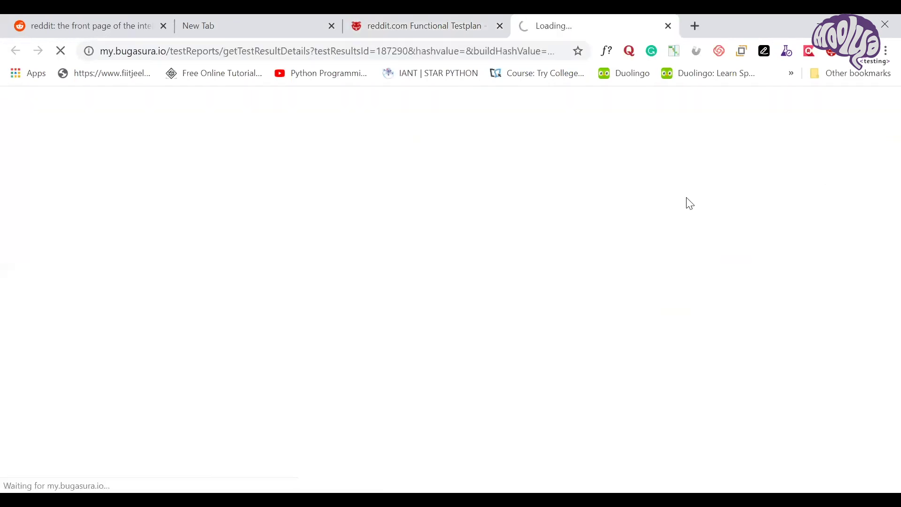
{"action": "left_click", "coordinate": [443, 28]}
{"action": "scroll", "coordinate": [819, 219], "scroll_direction": "up", "scroll_amount": 2}
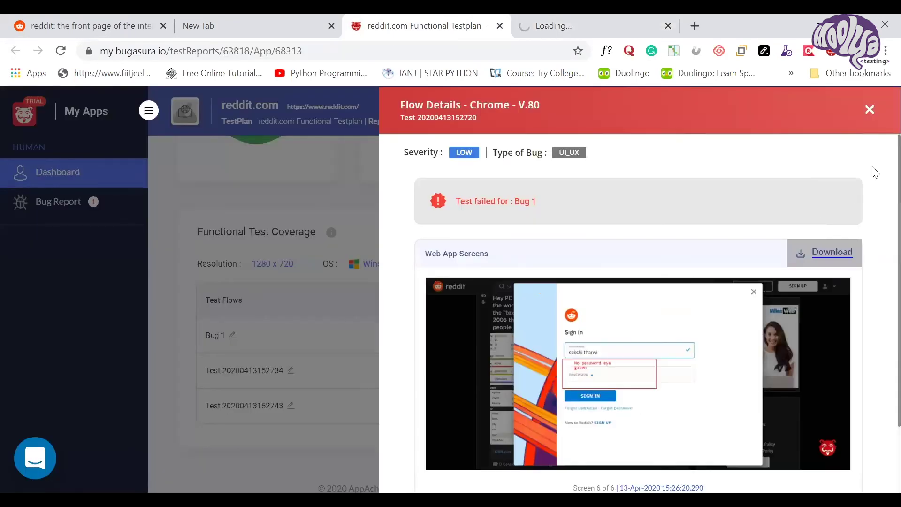
{"action": "left_click", "coordinate": [869, 110]}
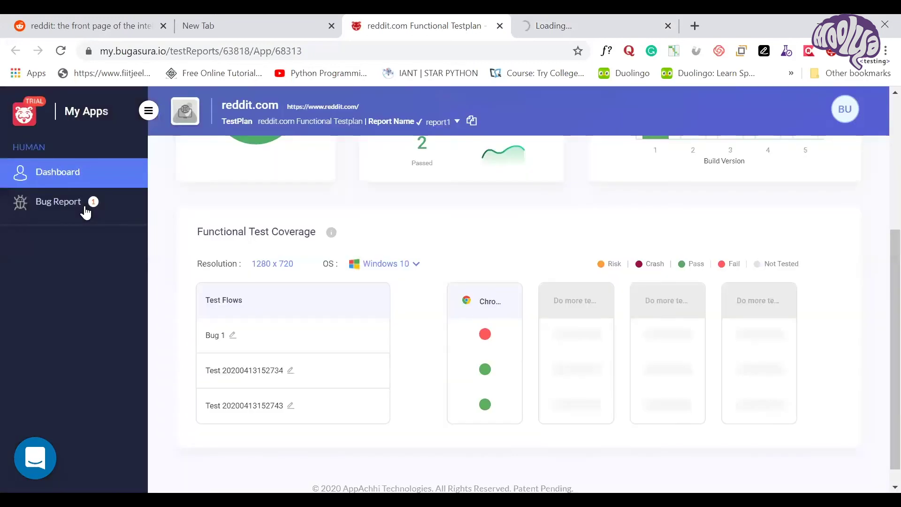
Open report1's Bug Report and look through its Bug List
{"action": "left_click", "coordinate": [85, 212]}
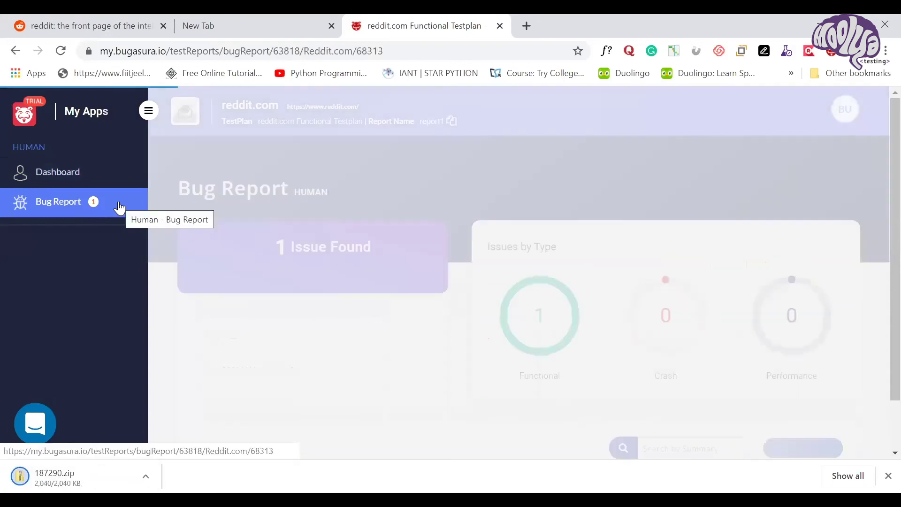
{"action": "scroll", "coordinate": [473, 275], "scroll_direction": "down", "scroll_amount": 6}
{"action": "scroll", "coordinate": [474, 274], "scroll_direction": "up", "scroll_amount": 4}
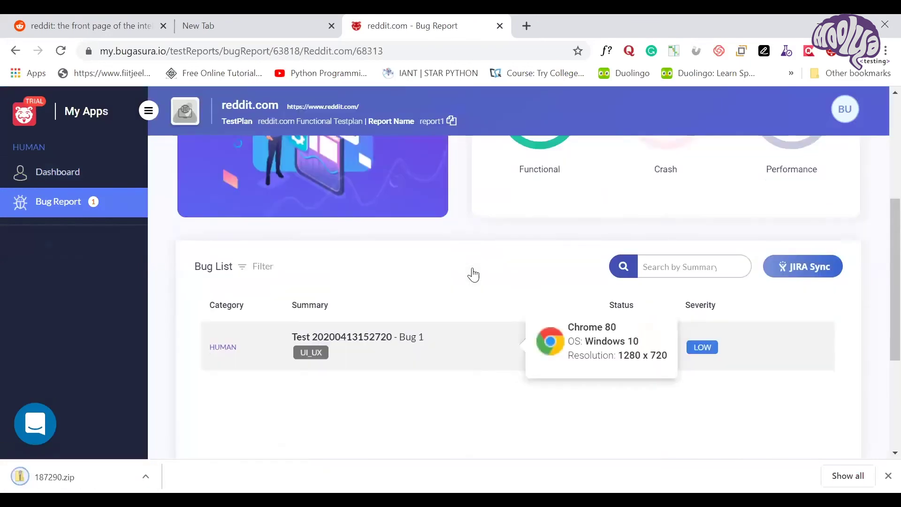
{"action": "scroll", "coordinate": [474, 274], "scroll_direction": "down", "scroll_amount": 4}
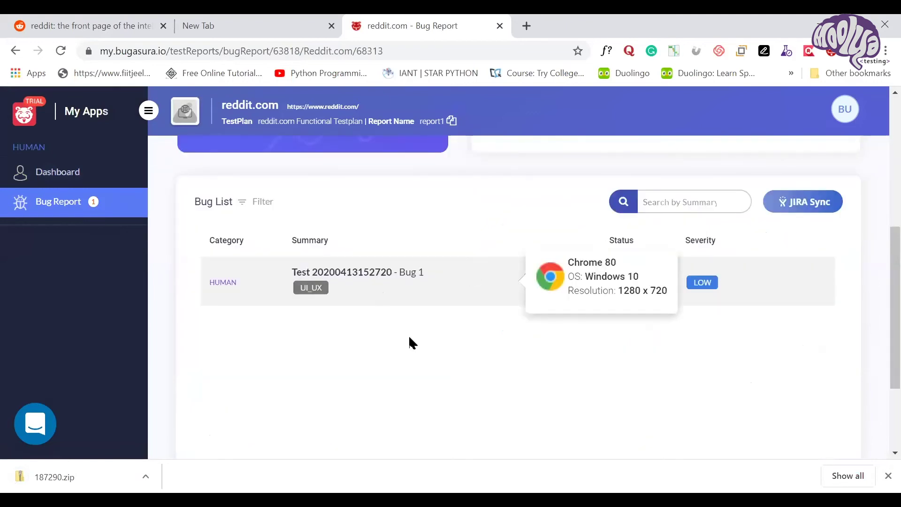
Enable Jira sync in the Bug List, mark Bug 1 for syncing and start pushing it to Jira
{"action": "left_click", "coordinate": [797, 202]}
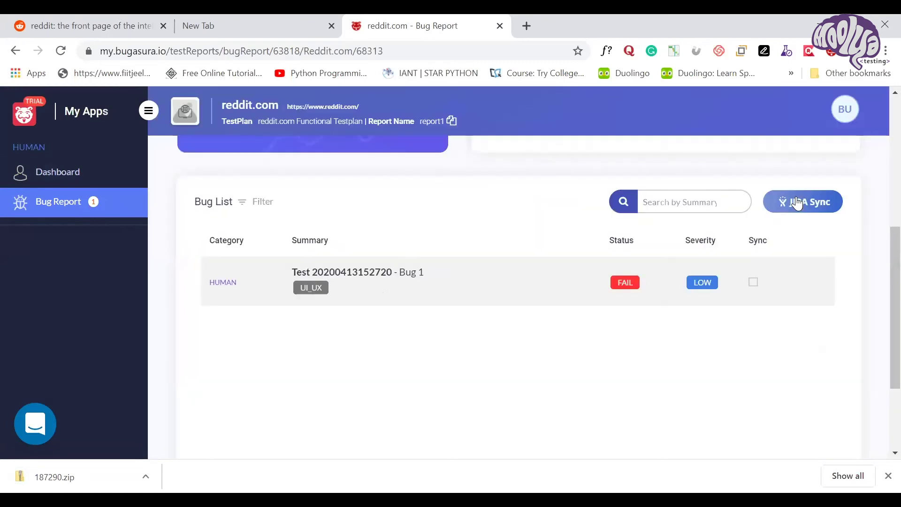
{"action": "left_click", "coordinate": [753, 284]}
{"action": "scroll", "coordinate": [704, 357], "scroll_direction": "down", "scroll_amount": 3}
{"action": "left_click", "coordinate": [780, 398]}
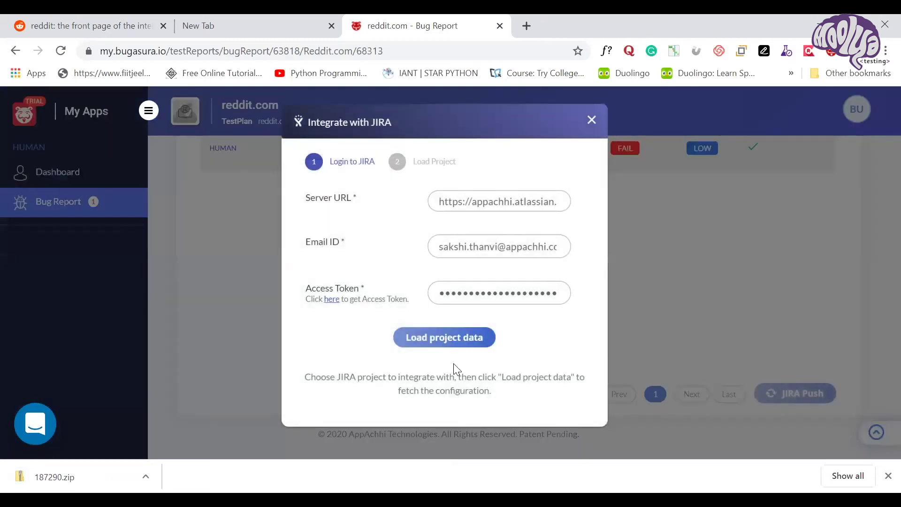
Load the Jira project data with the prefilled login and submit the bug to the Appachhi_Bugasura project
{"action": "left_click", "coordinate": [448, 339]}
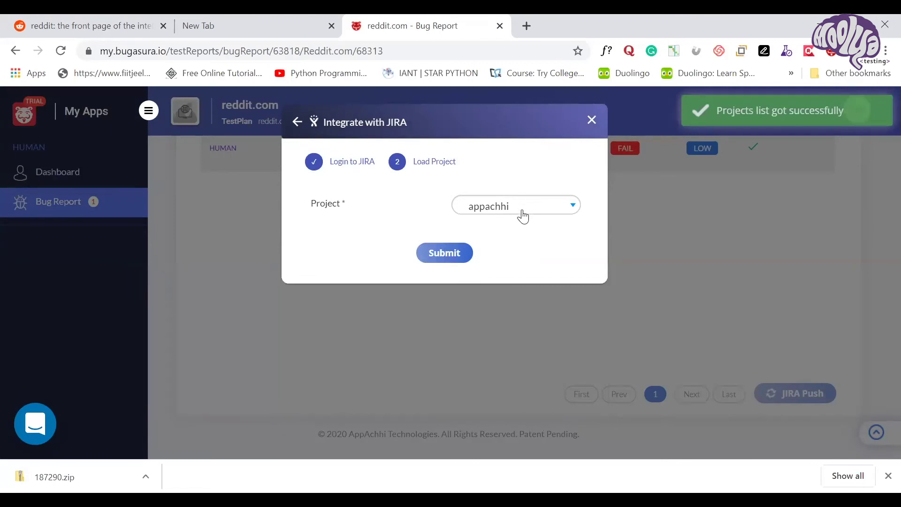
{"action": "left_click", "coordinate": [523, 217]}
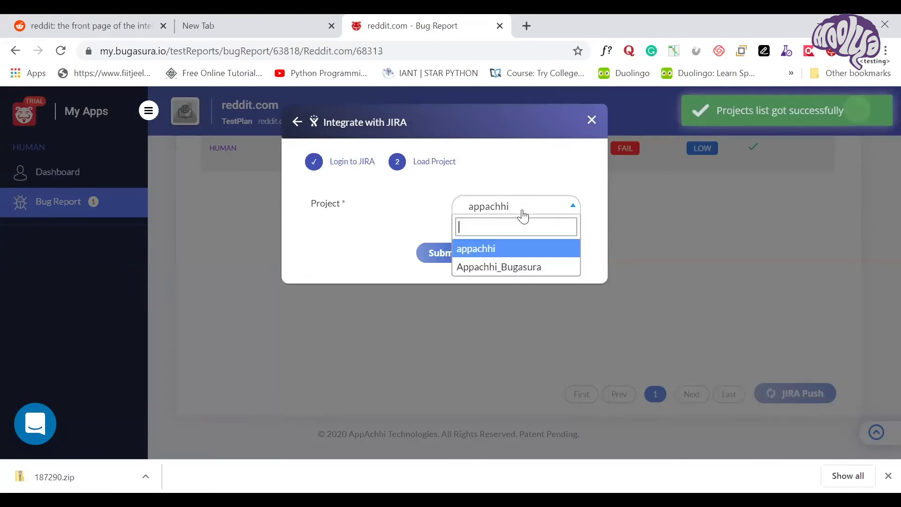
{"action": "left_click", "coordinate": [523, 267]}
{"action": "left_click", "coordinate": [451, 249]}
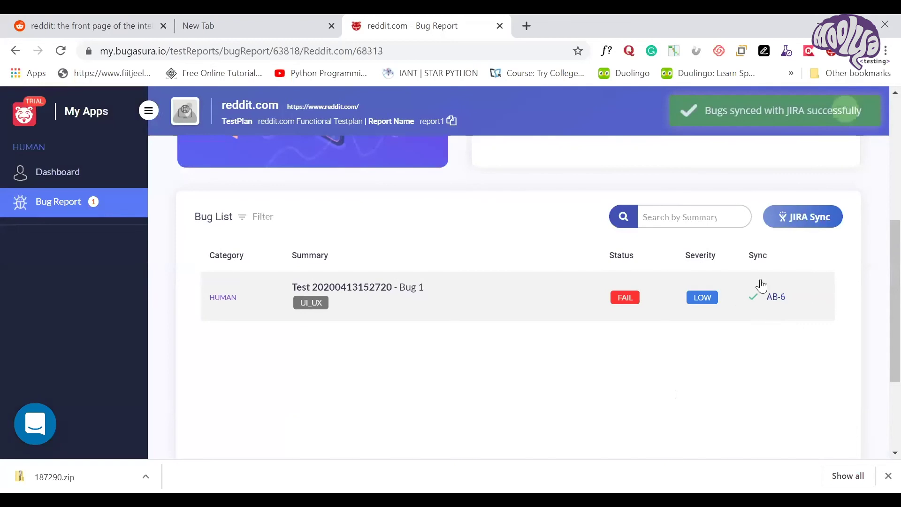
Try to reach Jira by opening atlassian.net in a new browser tab
{"action": "left_click", "coordinate": [528, 30]}
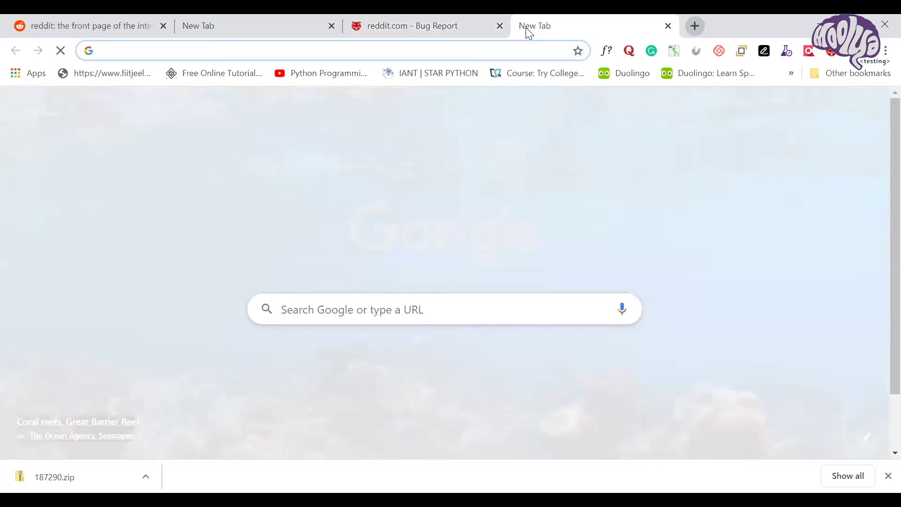
{"action": "type", "text": "a"}
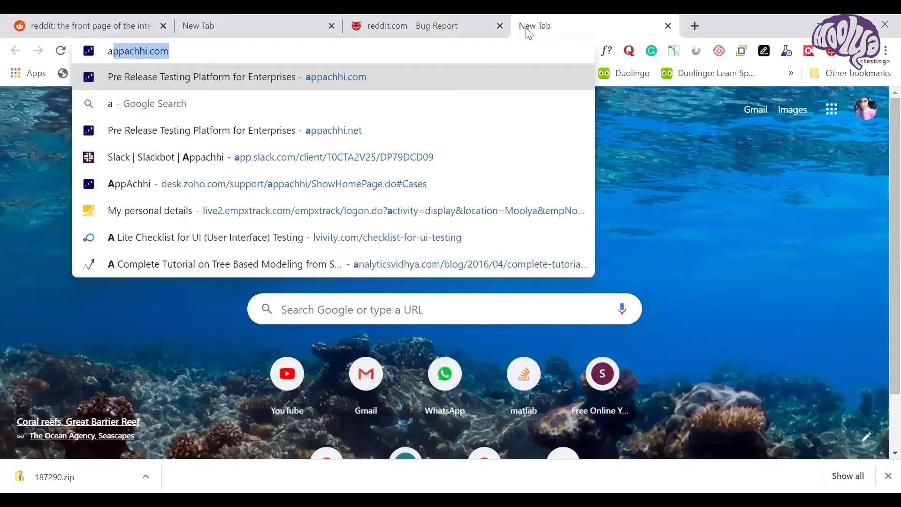
{"action": "type", "text": "t"}
{"action": "key", "text": "Right"}
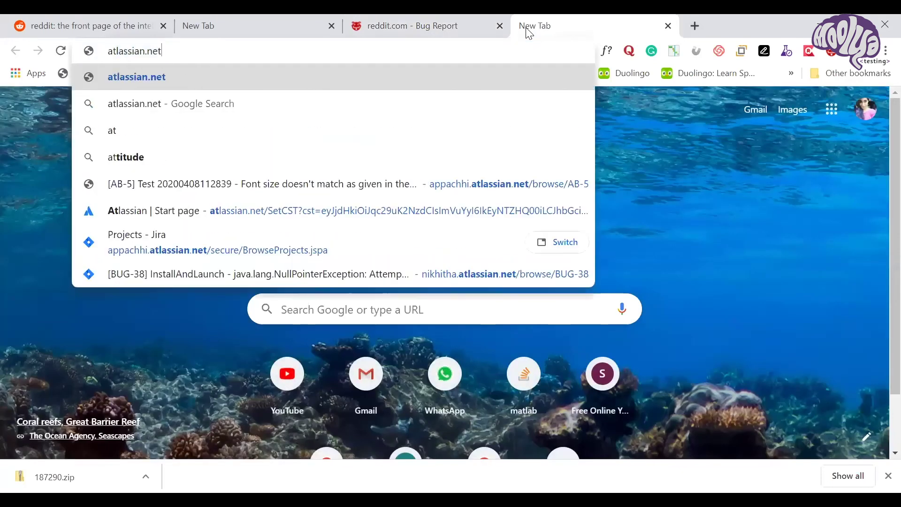
{"action": "key", "text": "Return"}
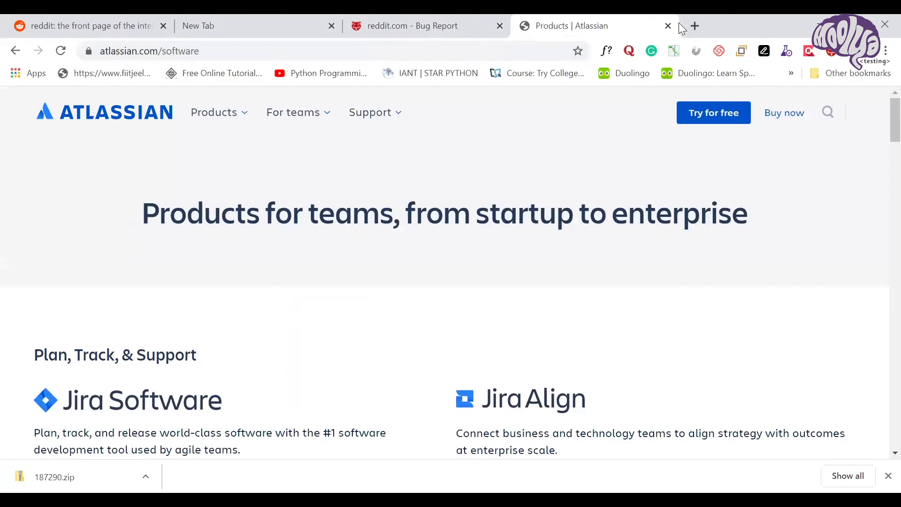
Open the suggested id.atlassian.com Jira login address in a new browser tab and close the Atlassian products page
{"action": "left_click", "coordinate": [696, 27]}
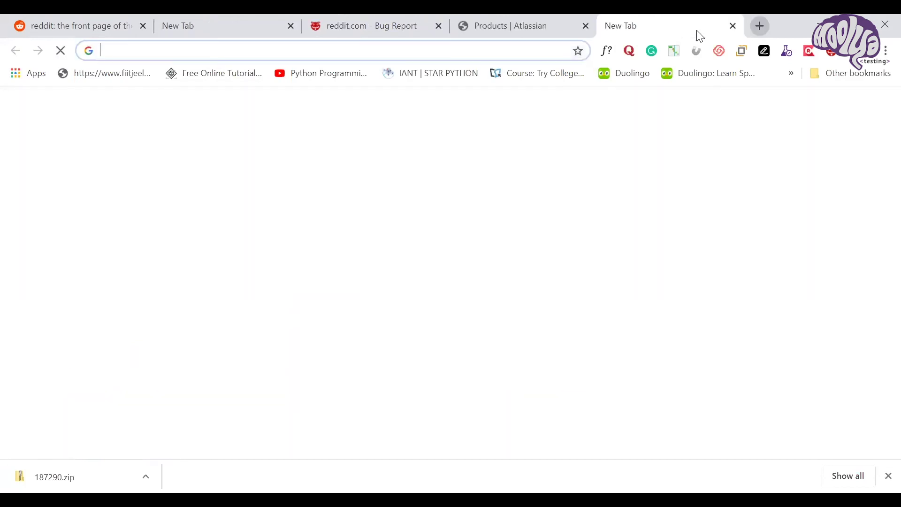
{"action": "type", "text": "i"}
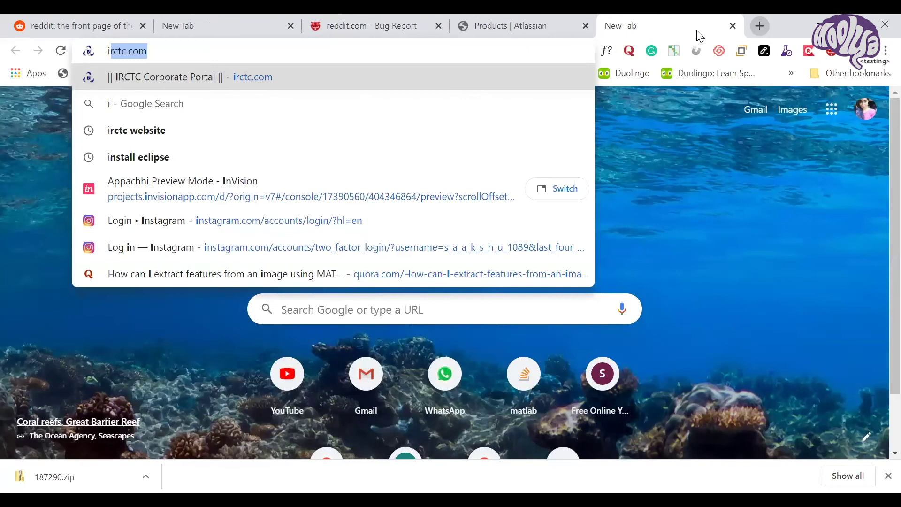
{"action": "type", "text": "d"}
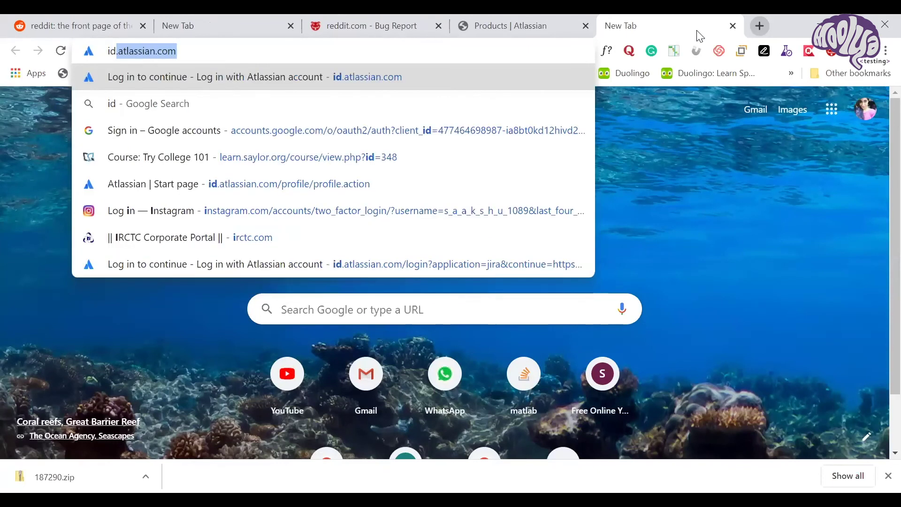
{"action": "left_click", "coordinate": [186, 267]}
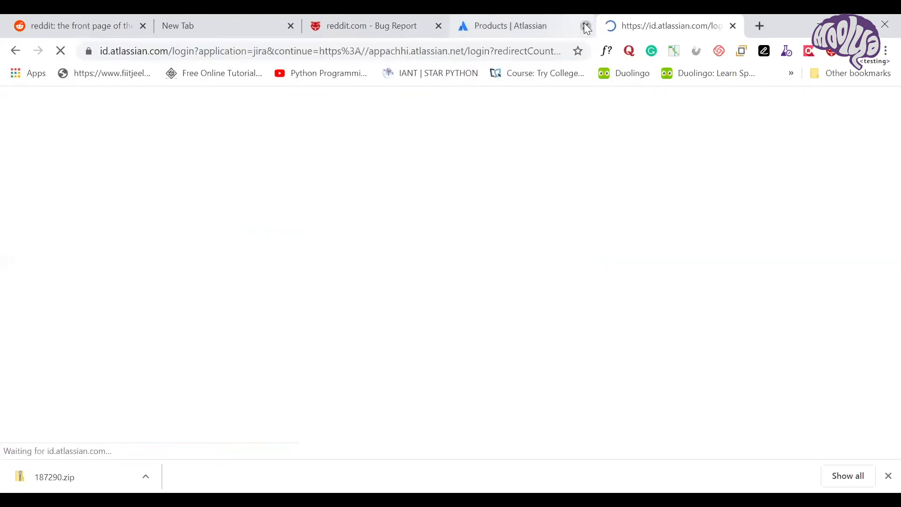
{"action": "left_click", "coordinate": [587, 27]}
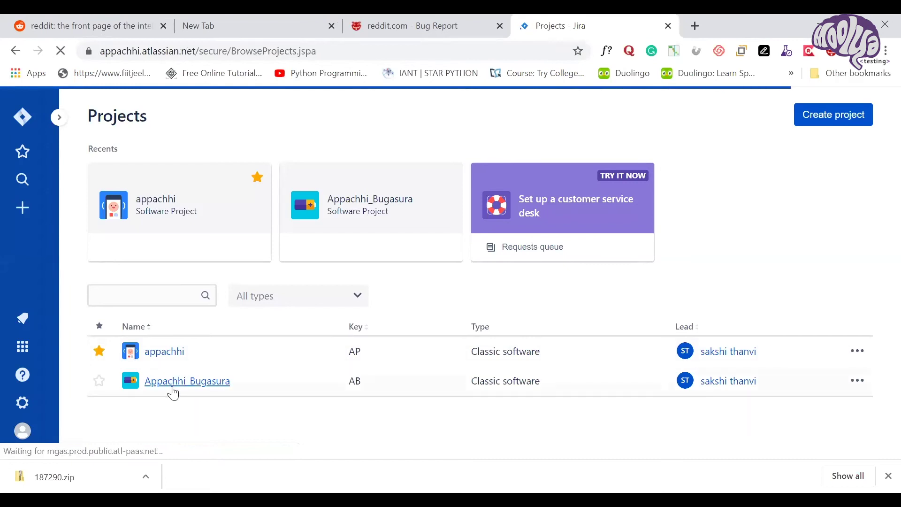
Open the Appachhi_Bugasura project in Jira and look through its list of open issues
{"action": "left_click", "coordinate": [188, 381]}
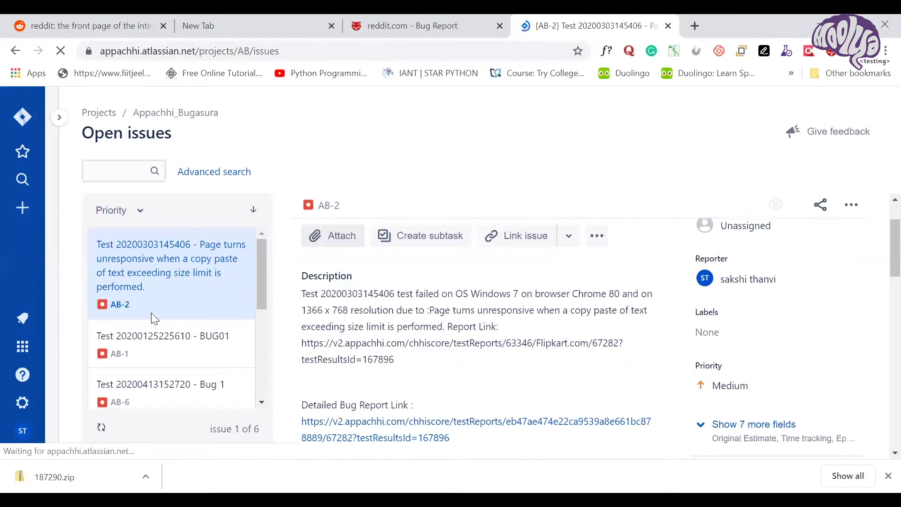
{"action": "scroll", "coordinate": [152, 313], "scroll_direction": "down", "scroll_amount": 3}
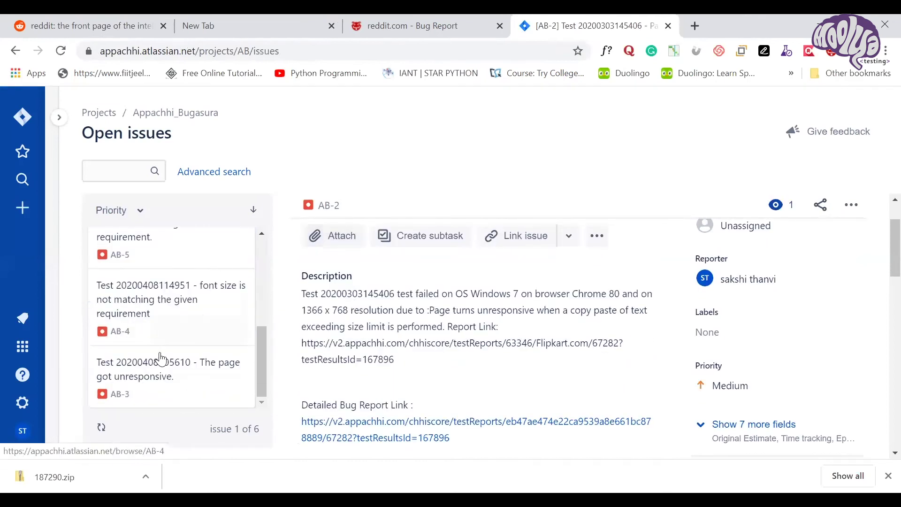
{"action": "scroll", "coordinate": [161, 358], "scroll_direction": "up", "scroll_amount": 2}
{"action": "scroll", "coordinate": [175, 324], "scroll_direction": "up", "scroll_amount": 3}
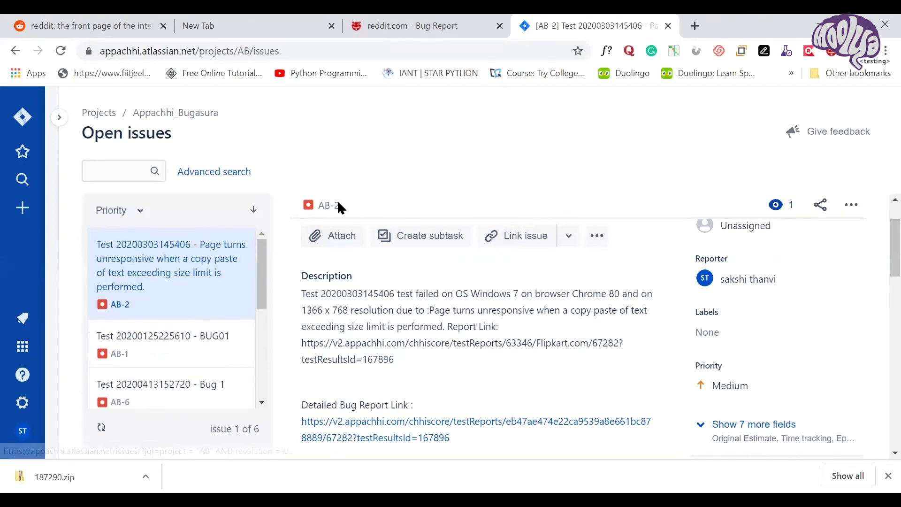
Check Bug 1's Jira issue key in the Bugasura Bug List and open the matching issue AB-6 in Jira
{"action": "left_click", "coordinate": [442, 23]}
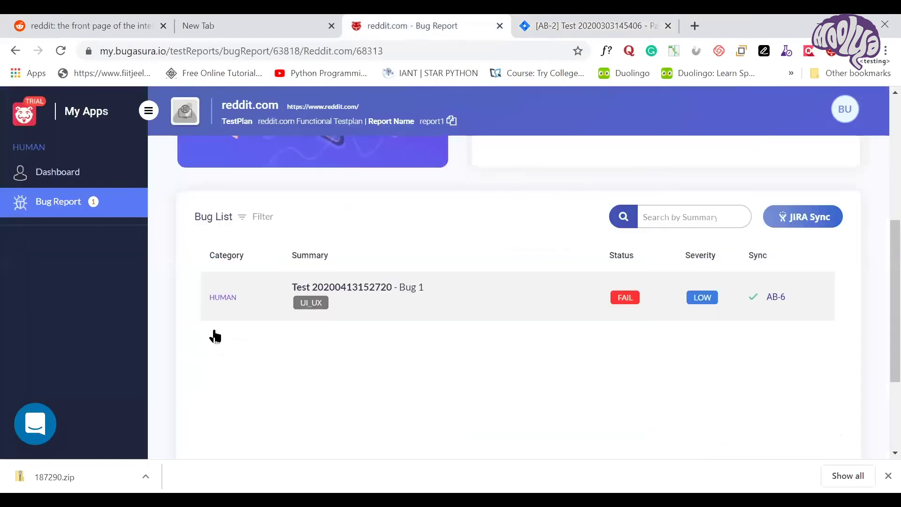
{"action": "key", "text": "ctrl+Tab"}
{"action": "scroll", "coordinate": [160, 317], "scroll_direction": "down", "scroll_amount": 2}
{"action": "left_click", "coordinate": [159, 318]}
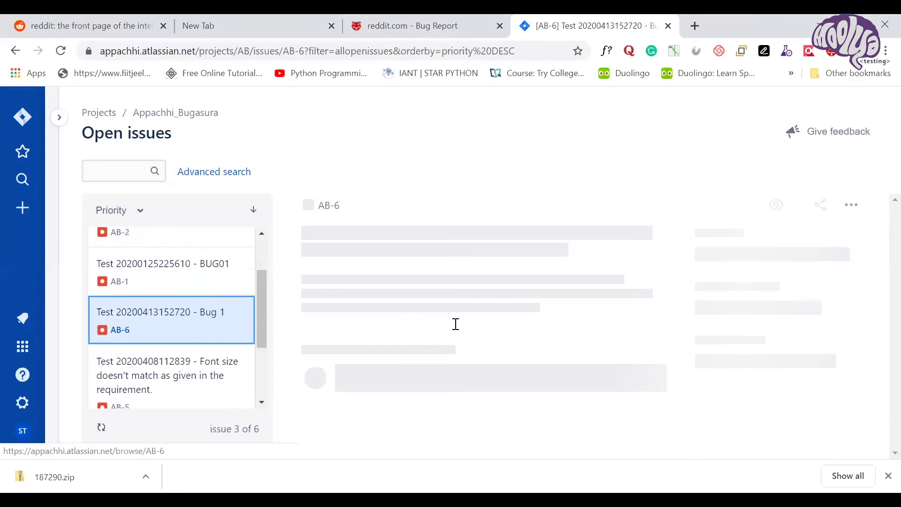
Review issue AB-6's description, detailed bug report link, attachments and Tests Summary table
{"action": "scroll", "coordinate": [313, 336], "scroll_direction": "down", "scroll_amount": 2}
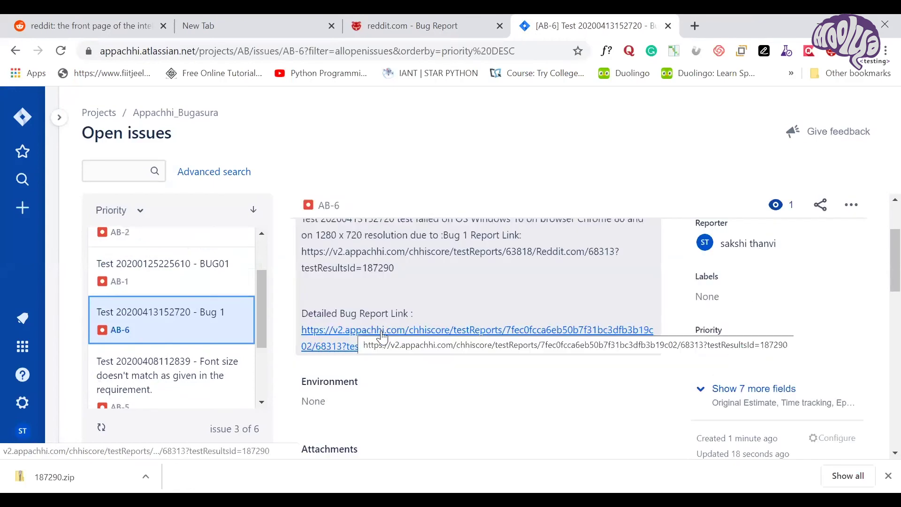
{"action": "scroll", "coordinate": [397, 256], "scroll_direction": "up", "scroll_amount": 1}
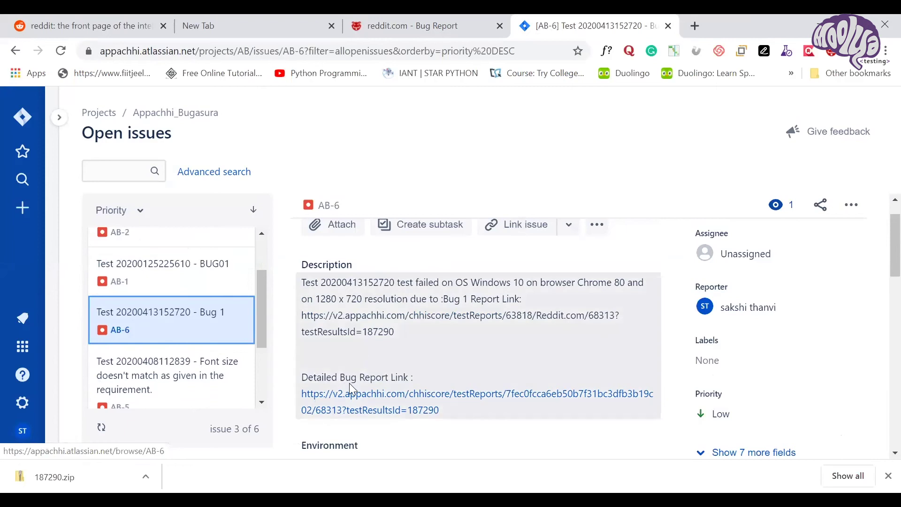
{"action": "scroll", "coordinate": [349, 383], "scroll_direction": "down", "scroll_amount": 1}
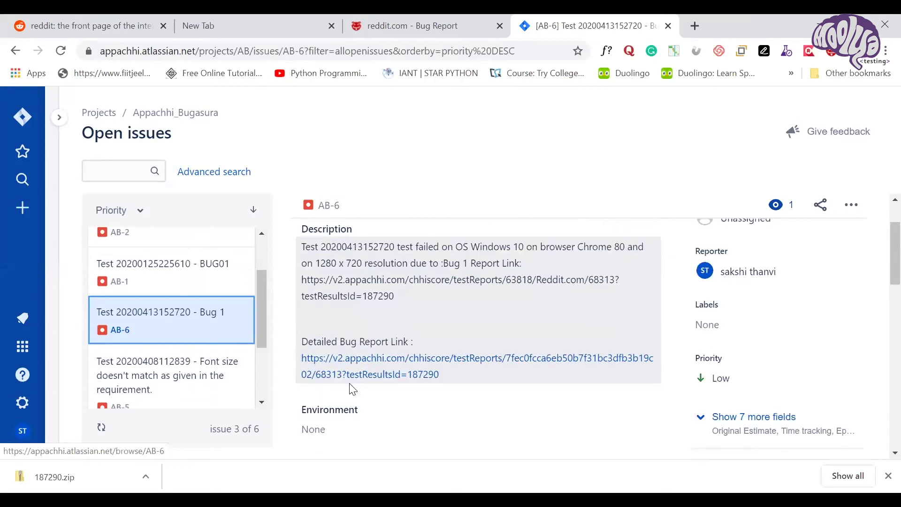
{"action": "scroll", "coordinate": [413, 347], "scroll_direction": "down", "scroll_amount": 2}
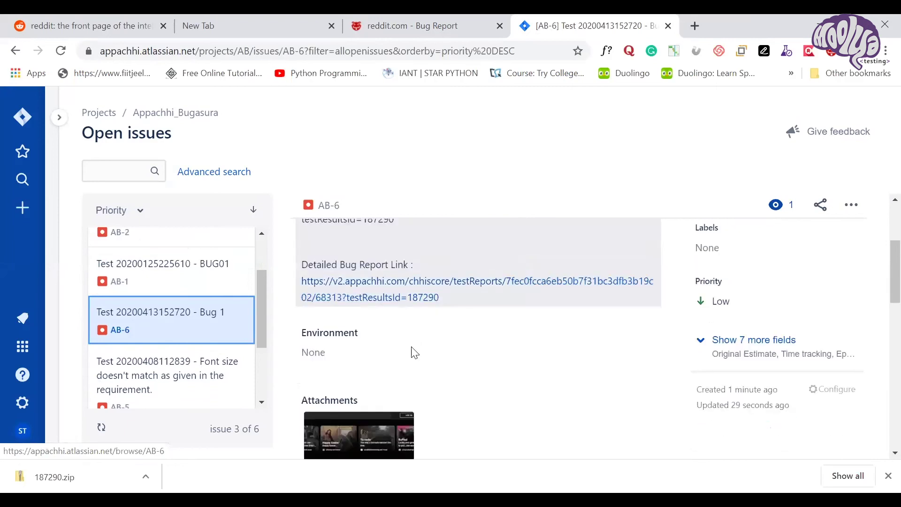
{"action": "scroll", "coordinate": [413, 352], "scroll_direction": "down", "scroll_amount": 1}
{"action": "scroll", "coordinate": [420, 338], "scroll_direction": "down", "scroll_amount": 1}
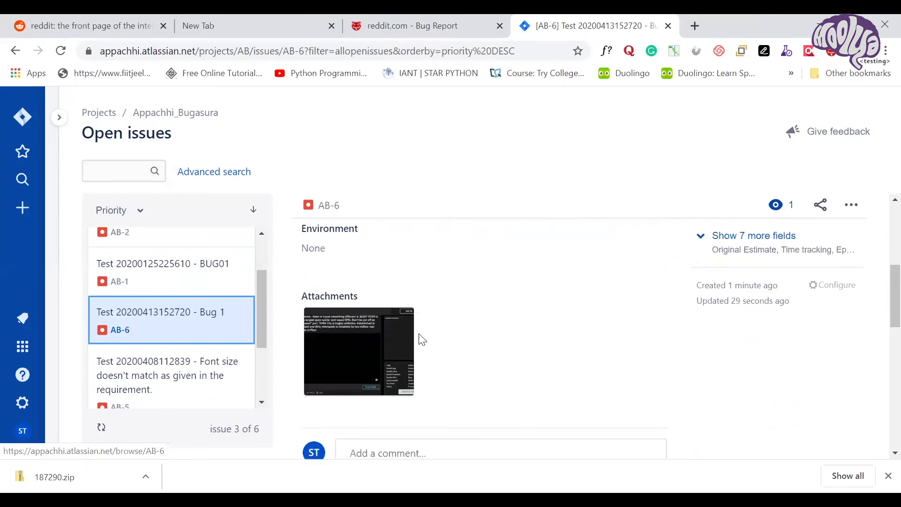
{"action": "scroll", "coordinate": [422, 340], "scroll_direction": "down", "scroll_amount": 5}
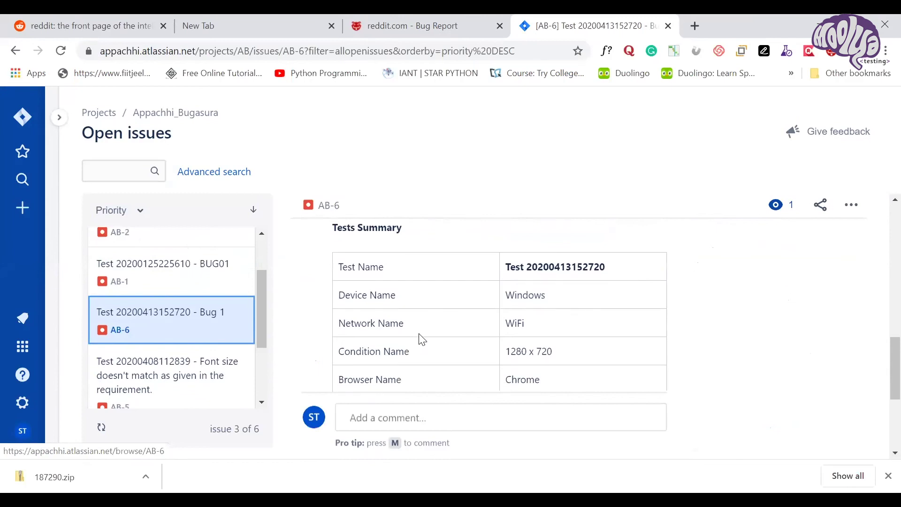
Read the rest of issue AB-6's Tests Summary table and recheck its description and detailed bug report link
{"action": "scroll", "coordinate": [422, 339], "scroll_direction": "down", "scroll_amount": 1}
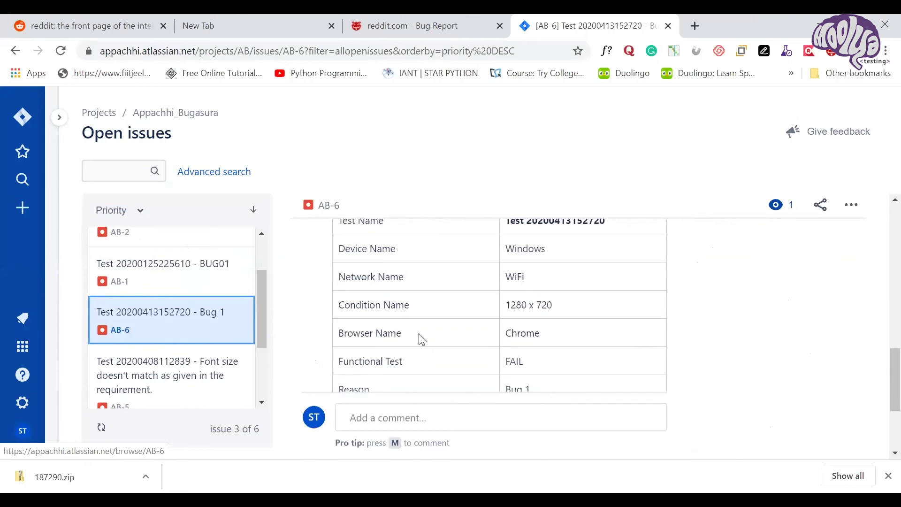
{"action": "scroll", "coordinate": [423, 339], "scroll_direction": "down", "scroll_amount": 1}
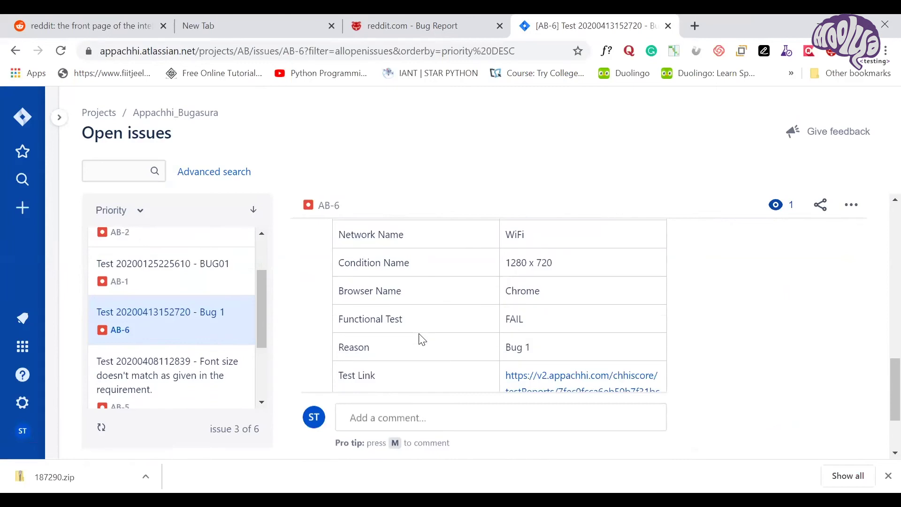
{"action": "scroll", "coordinate": [422, 339], "scroll_direction": "down", "scroll_amount": 1}
{"action": "scroll", "coordinate": [423, 339], "scroll_direction": "down", "scroll_amount": 1}
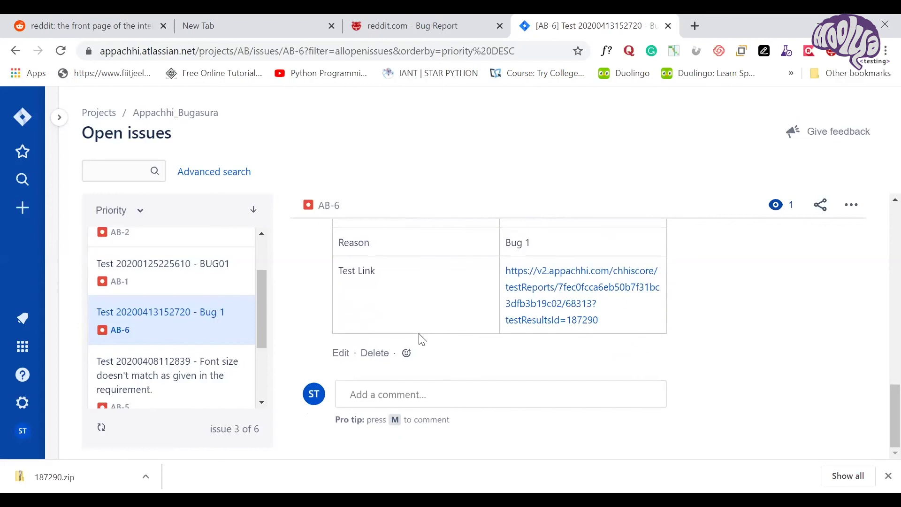
{"action": "scroll", "coordinate": [422, 339], "scroll_direction": "up", "scroll_amount": 10}
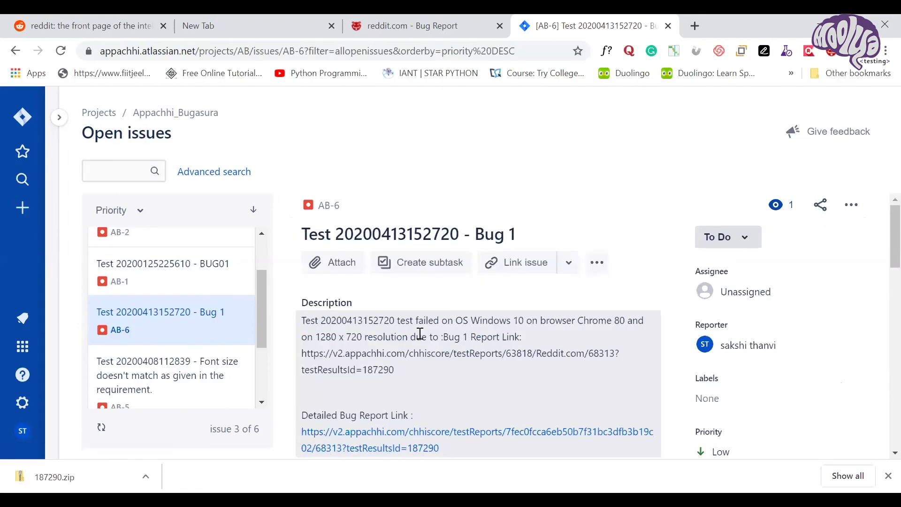
{"action": "scroll", "coordinate": [420, 334], "scroll_direction": "down", "scroll_amount": 2}
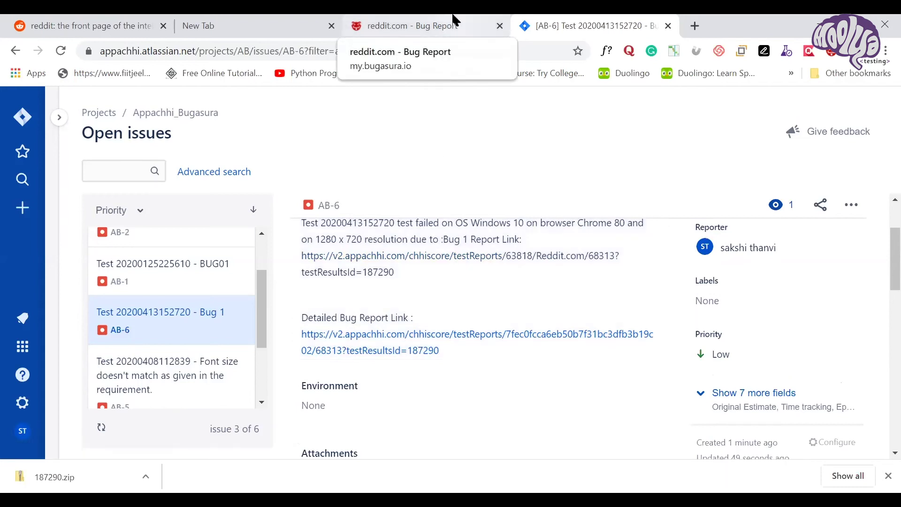
Compare issue AB-6 in Jira with Bug 1's entry in the Bugasura Bug List, and review the reddit.com Bug Report page
{"action": "left_click", "coordinate": [455, 20]}
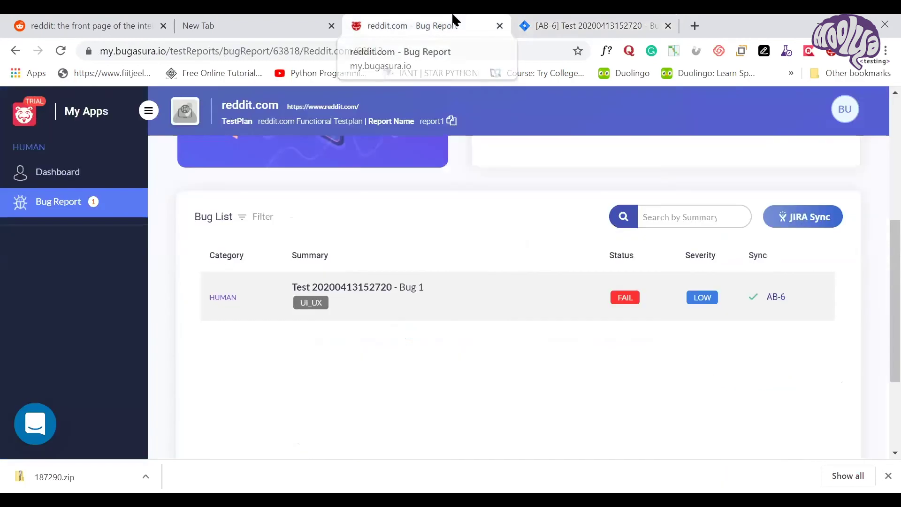
{"action": "left_click", "coordinate": [520, 21]}
{"action": "left_click", "coordinate": [434, 20]}
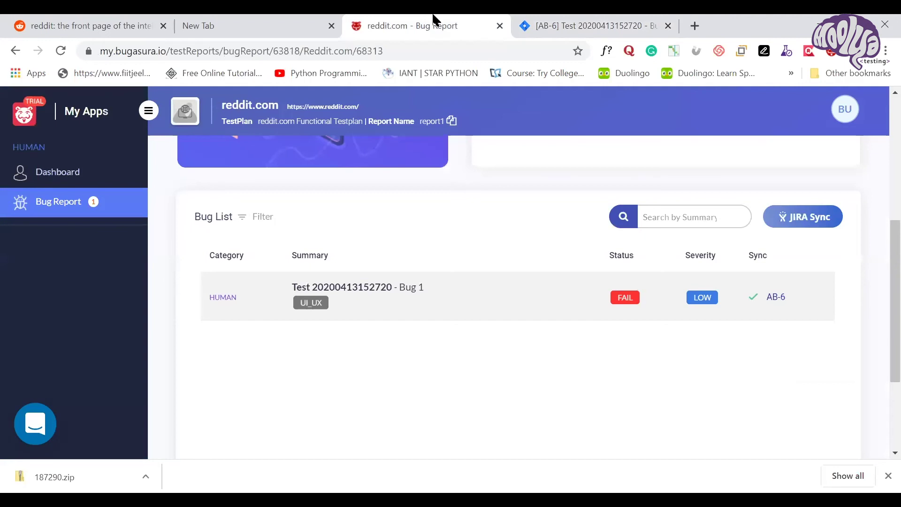
{"action": "left_click", "coordinate": [562, 36]}
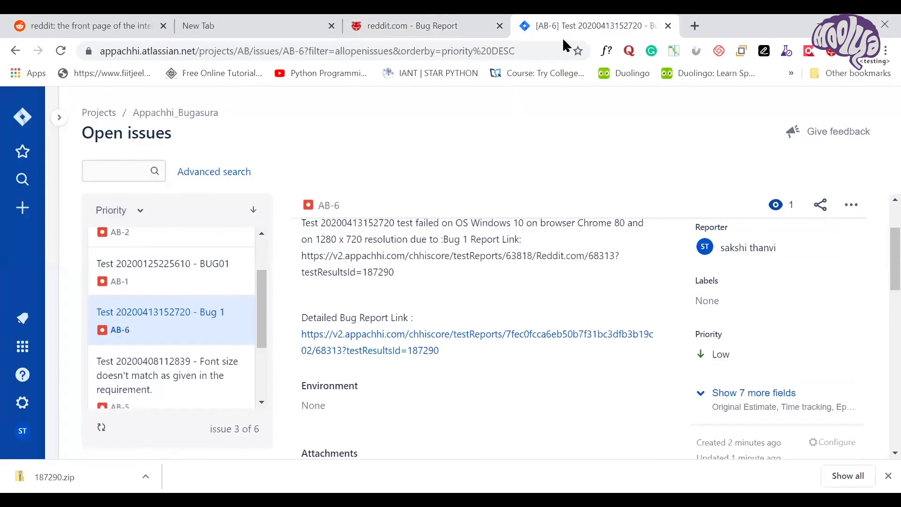
{"action": "left_click", "coordinate": [436, 16]}
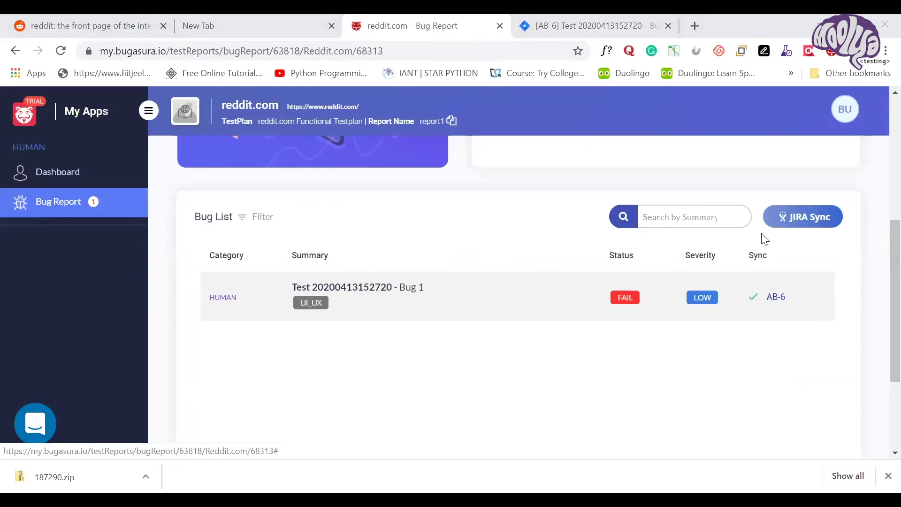
{"action": "left_click", "coordinate": [800, 224]}
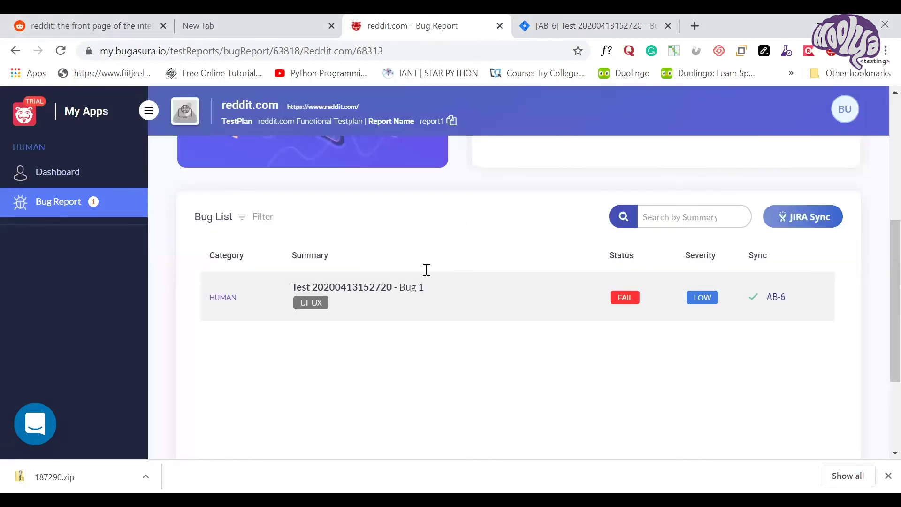
{"action": "scroll", "coordinate": [735, 305], "scroll_direction": "down", "scroll_amount": 3}
{"action": "scroll", "coordinate": [739, 308], "scroll_direction": "up", "scroll_amount": 9}
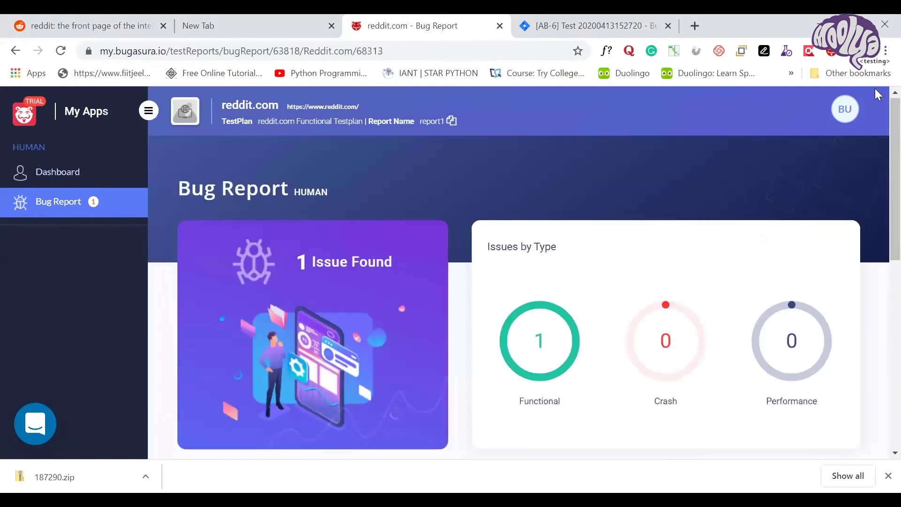
View the amazon.com report named "report" from the Bugasura extension and close its page
{"action": "left_click", "coordinate": [834, 54]}
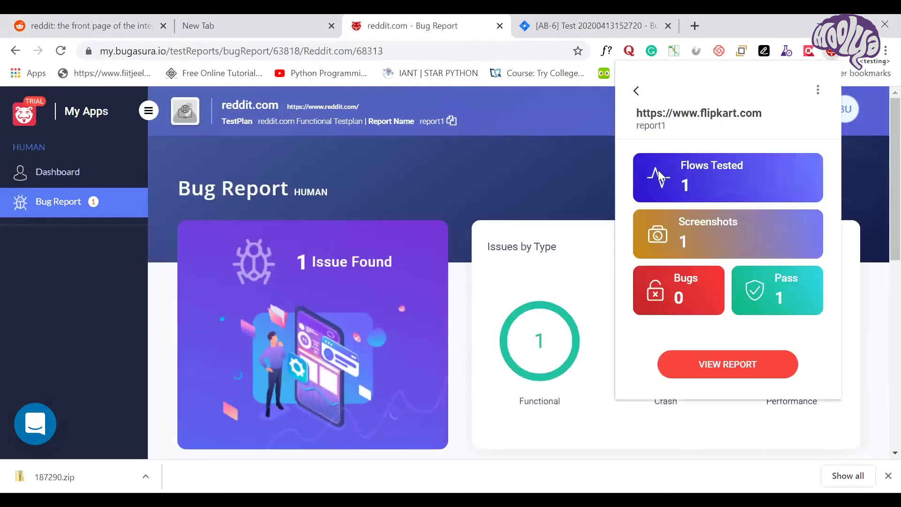
{"action": "left_click", "coordinate": [636, 90]}
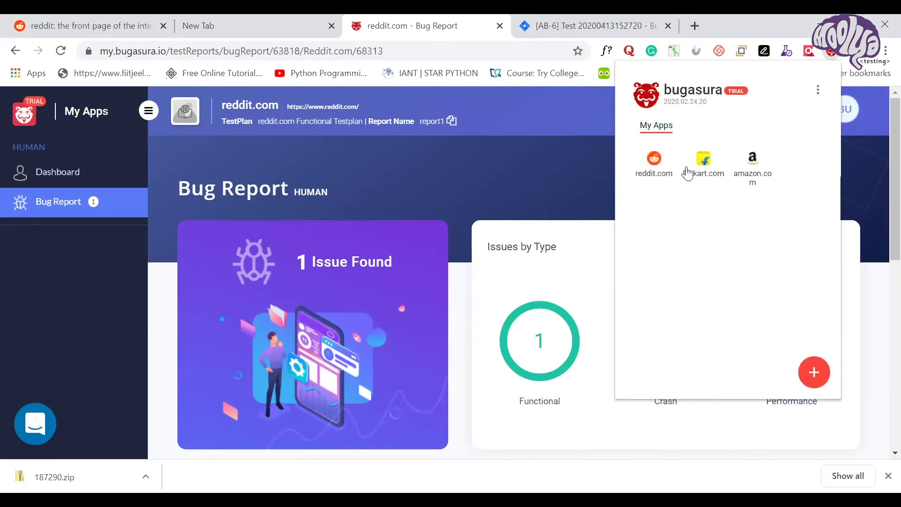
{"action": "left_click", "coordinate": [741, 178]}
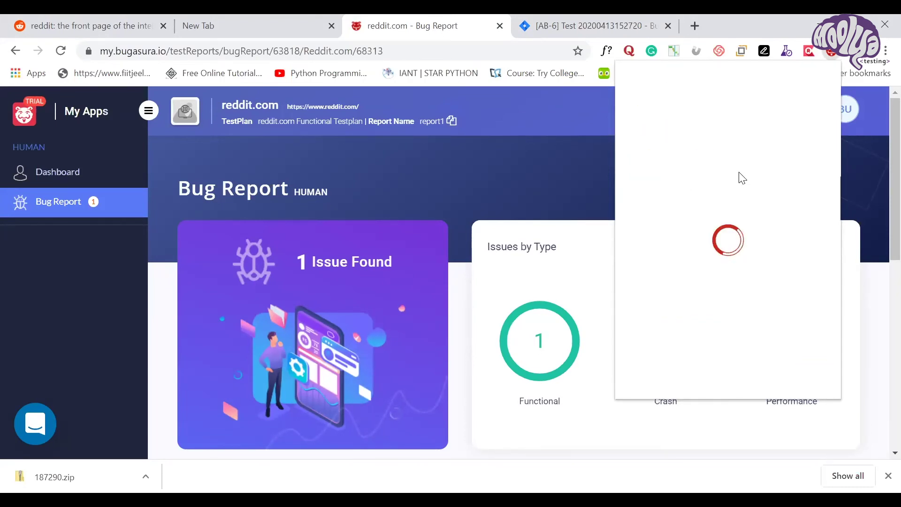
{"action": "left_click", "coordinate": [702, 202]}
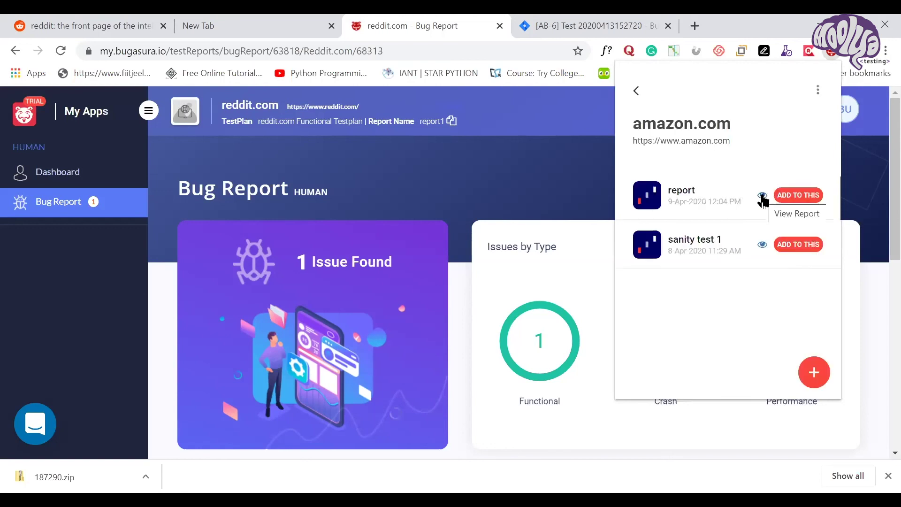
{"action": "left_click", "coordinate": [762, 198]}
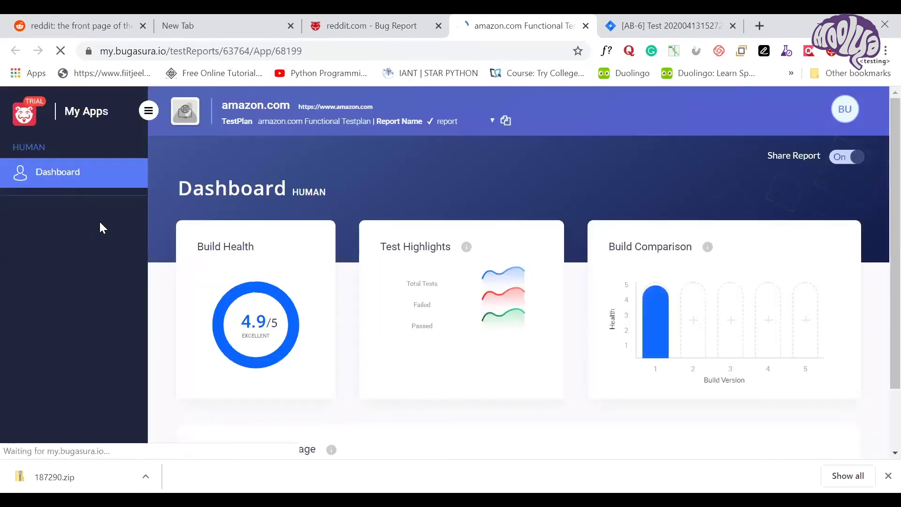
{"action": "left_click", "coordinate": [584, 26]}
Open the report of flipkart.com's stuffed-toys build from the Bugasura extension and show its Bug List
{"action": "left_click", "coordinate": [830, 51]}
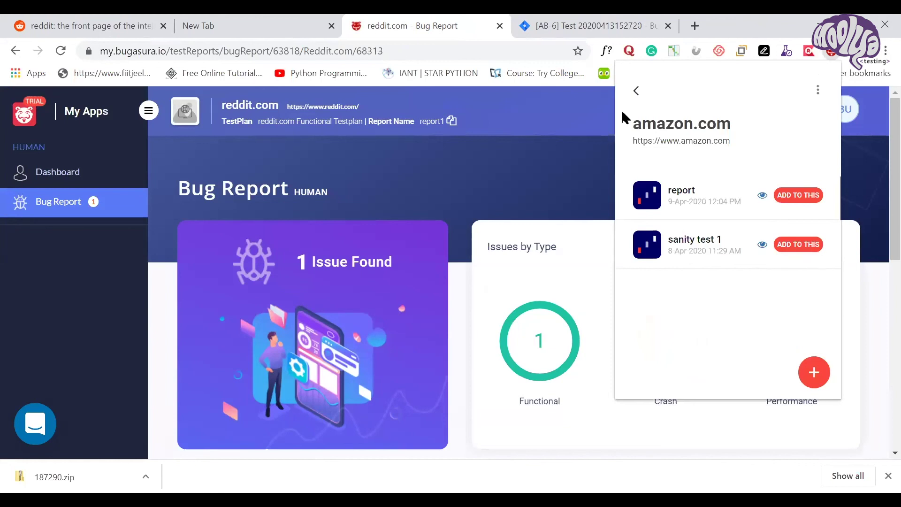
{"action": "left_click", "coordinate": [636, 90]}
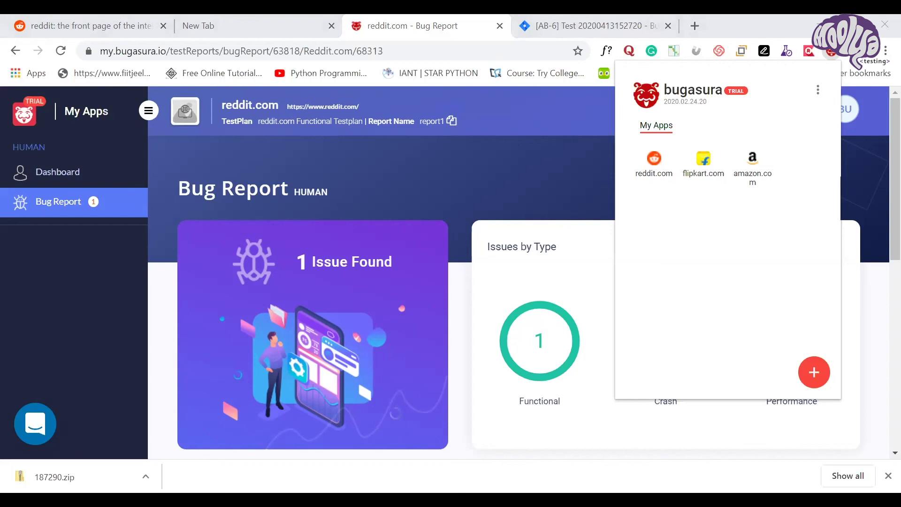
{"action": "left_click", "coordinate": [704, 159]}
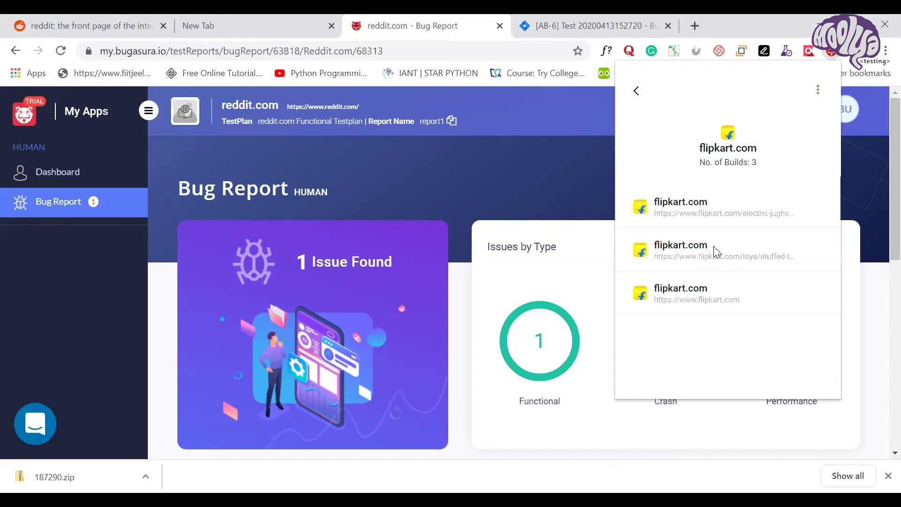
{"action": "left_click", "coordinate": [716, 252]}
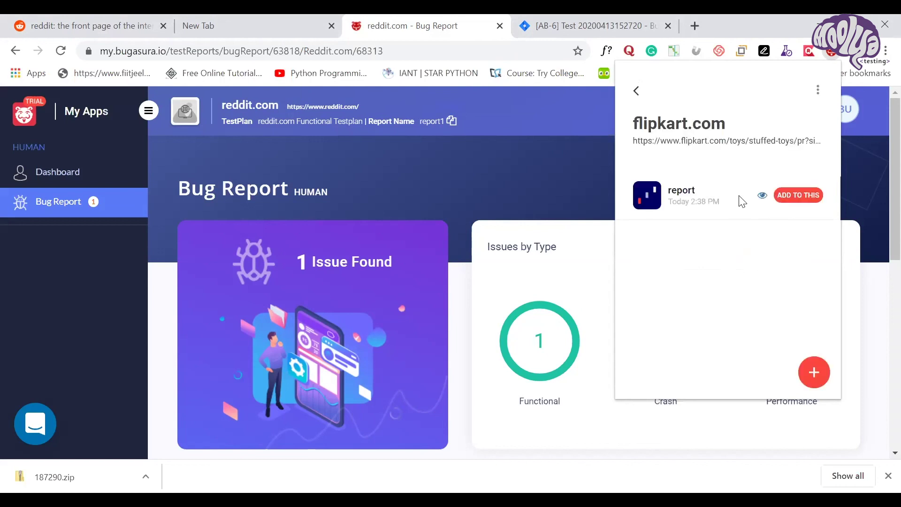
{"action": "left_click", "coordinate": [763, 195]}
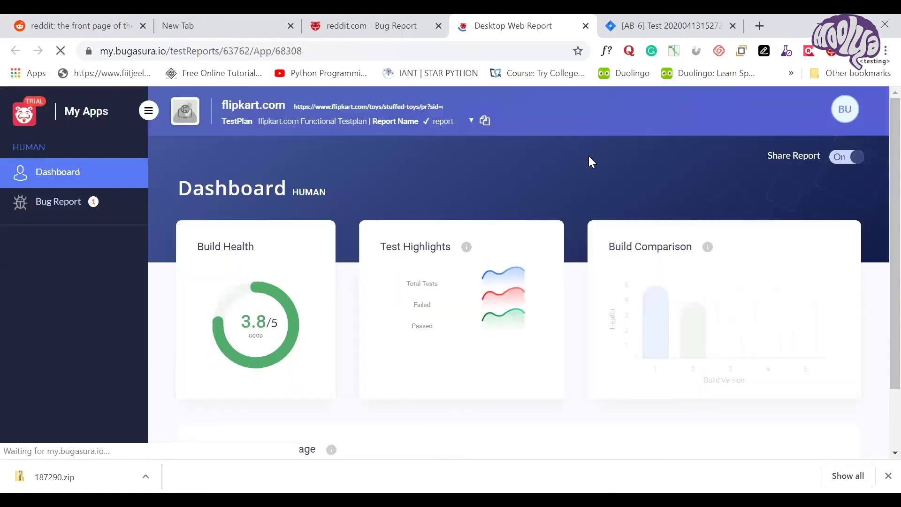
{"action": "left_click", "coordinate": [76, 208]}
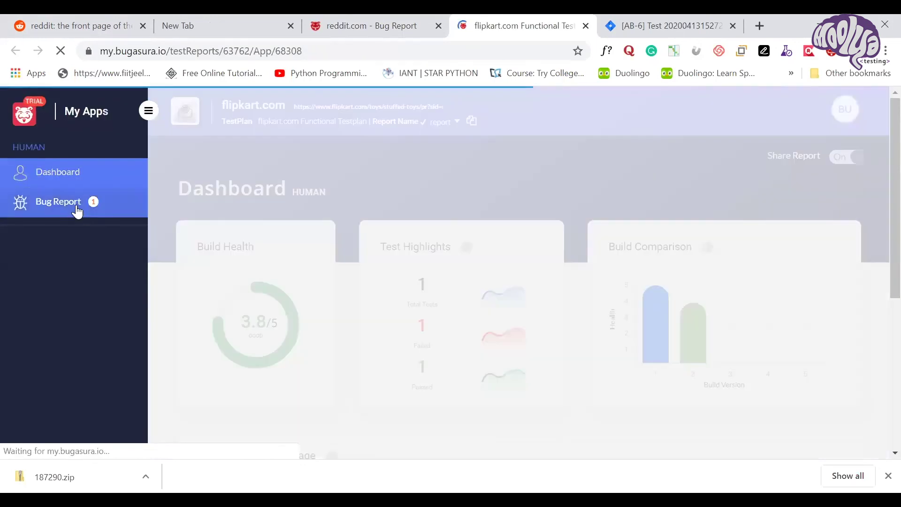
{"action": "scroll", "coordinate": [404, 275], "scroll_direction": "down", "scroll_amount": 5}
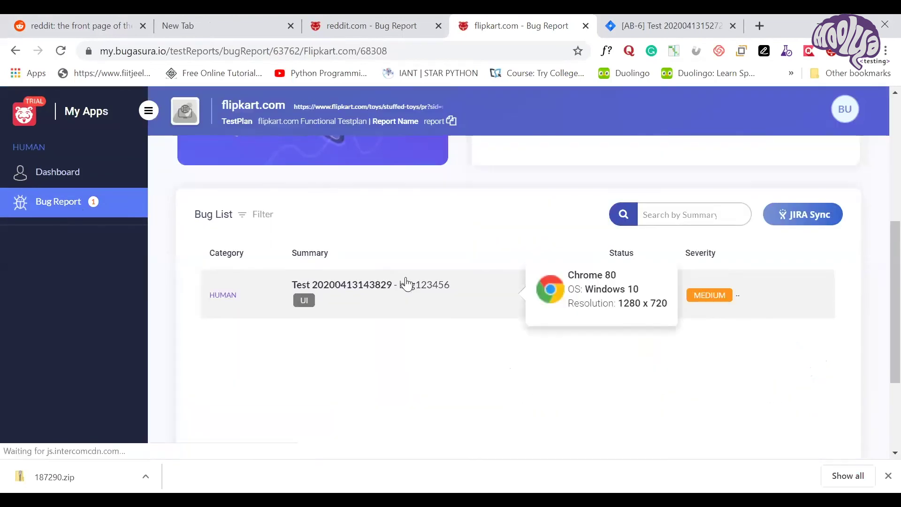
Enable Jira sync for the flipkart.com Bug List, mark bug123456 for syncing and start the Jira push
{"action": "left_click", "coordinate": [803, 216]}
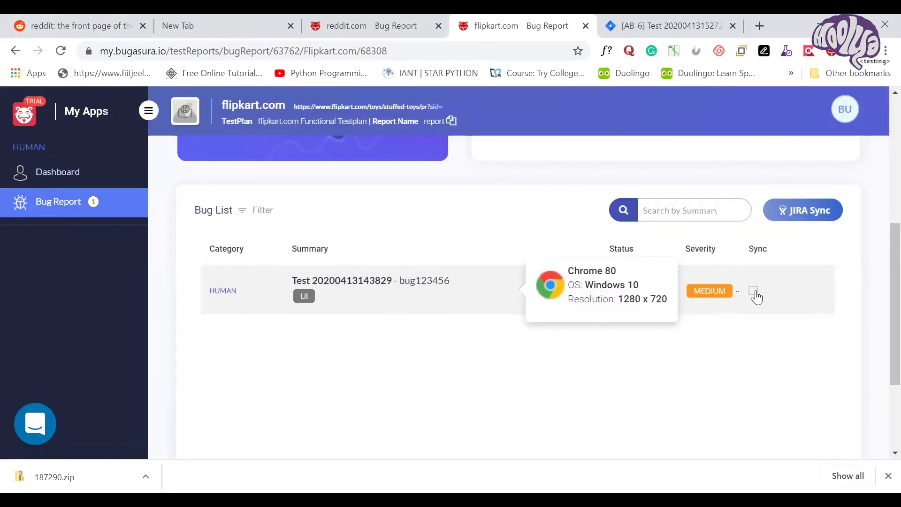
{"action": "left_click", "coordinate": [755, 292]}
{"action": "scroll", "coordinate": [798, 294], "scroll_direction": "down", "scroll_amount": 3}
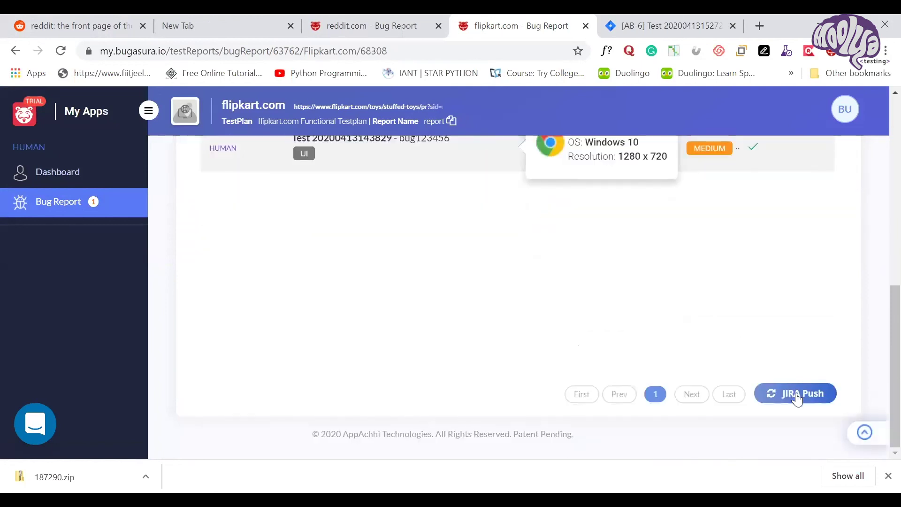
{"action": "left_click", "coordinate": [797, 398]}
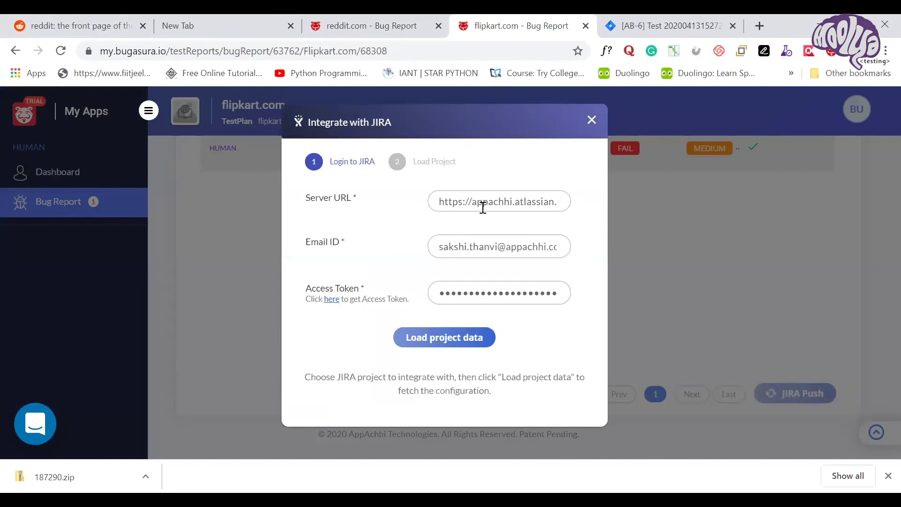
Check the prefilled Jira server URL, email ID and access token fields, and load the project data
{"action": "left_click", "coordinate": [512, 201]}
{"action": "left_click", "coordinate": [504, 238]}
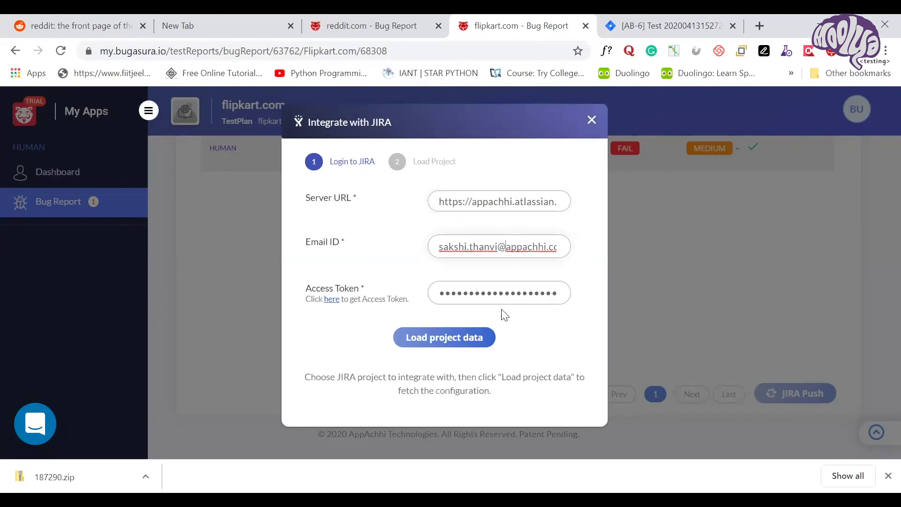
{"action": "left_click", "coordinate": [508, 299]}
{"action": "left_click", "coordinate": [451, 337]}
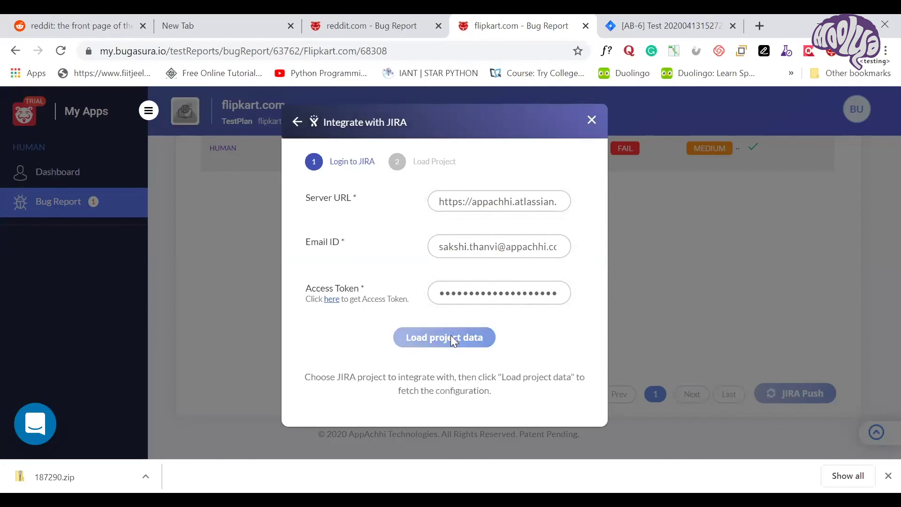
Choose Appachhi_Bugasura as the Jira project to integrate with and submit the selection
{"action": "left_click", "coordinate": [514, 215]}
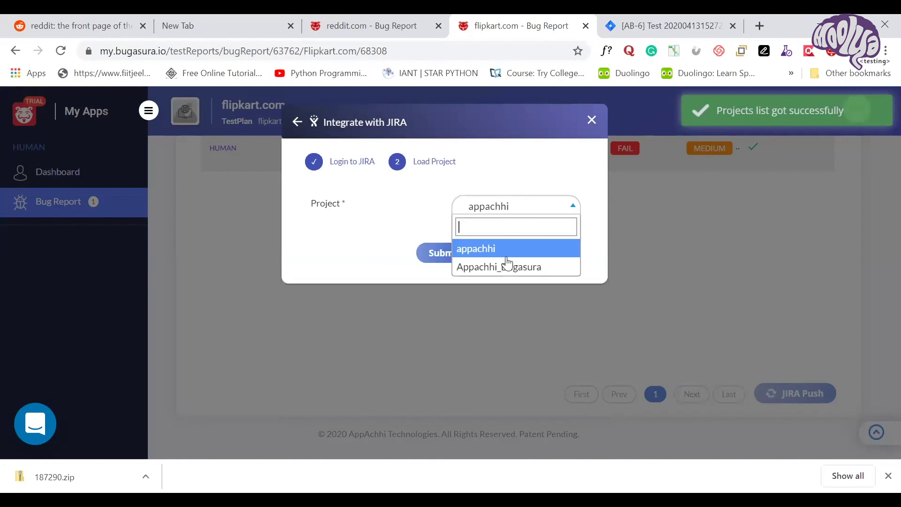
{"action": "left_click", "coordinate": [506, 265]}
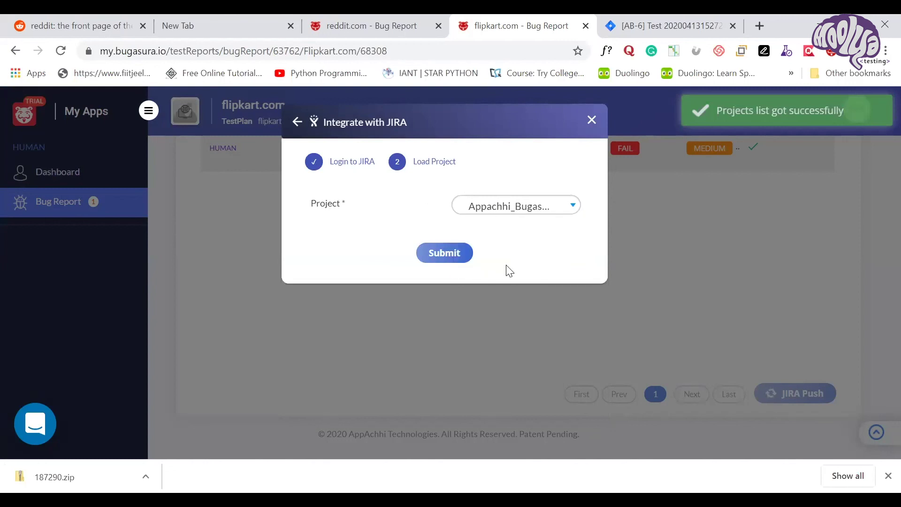
{"action": "left_click", "coordinate": [506, 213]}
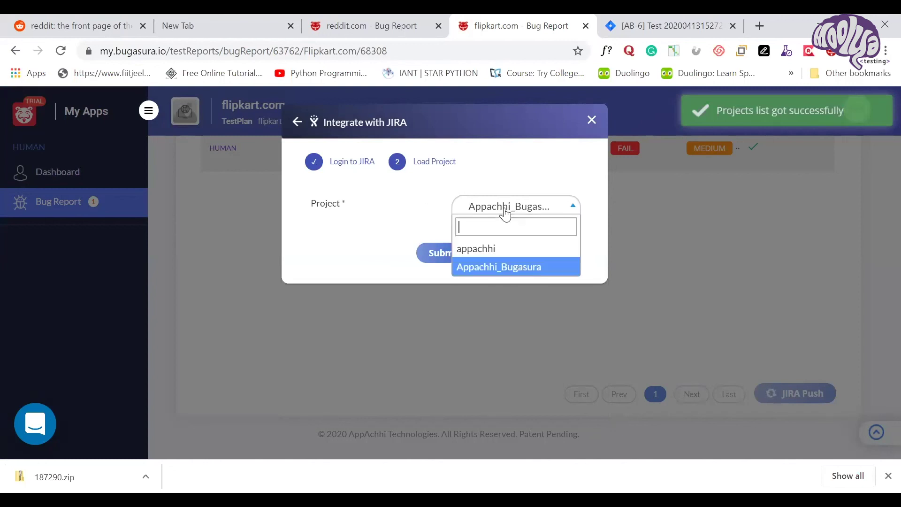
{"action": "left_click", "coordinate": [502, 266]}
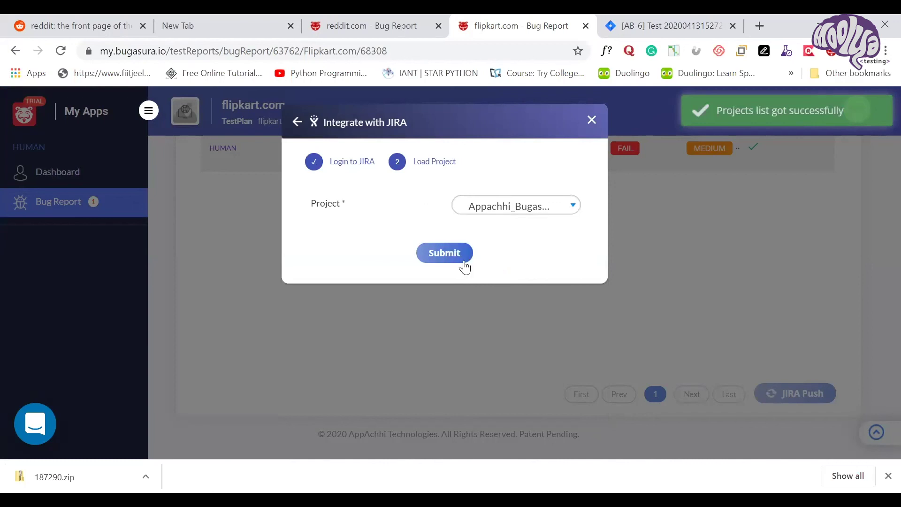
{"action": "left_click", "coordinate": [443, 254]}
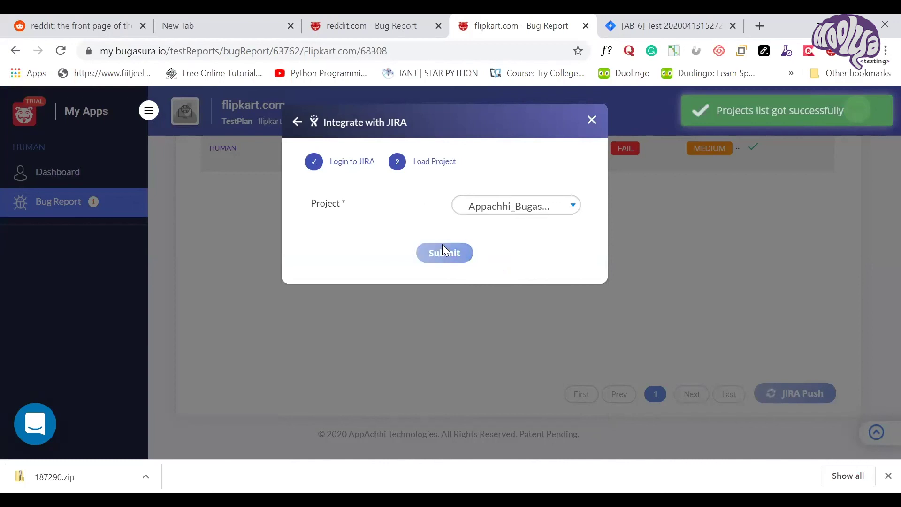